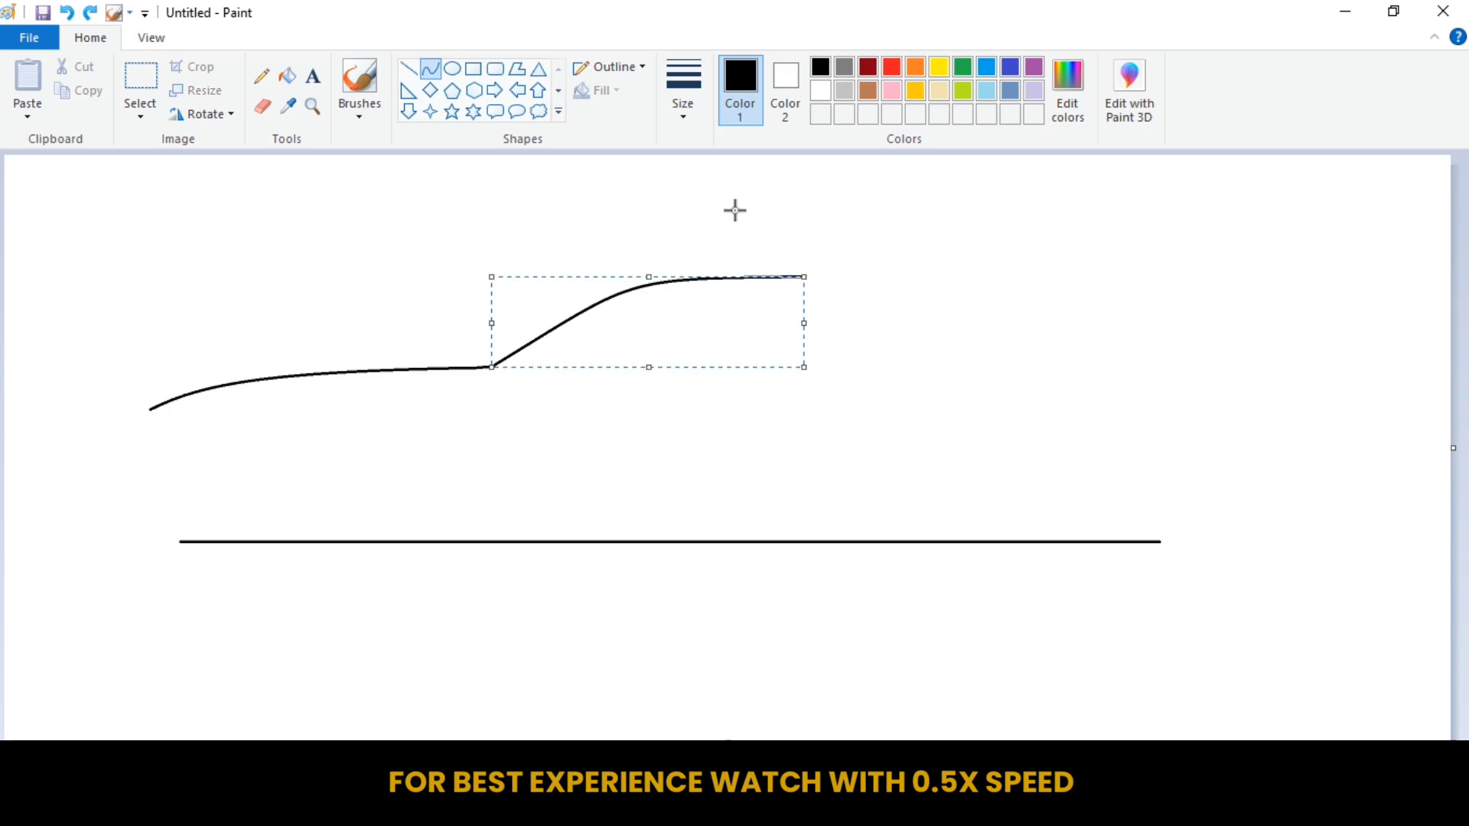
Draw the rear roofline as a curve from the roof's end sloping down to the start of the trunk.
click(791, 279)
drag(798, 277, 1073, 349)
drag(941, 314, 936, 267)
click(906, 215)
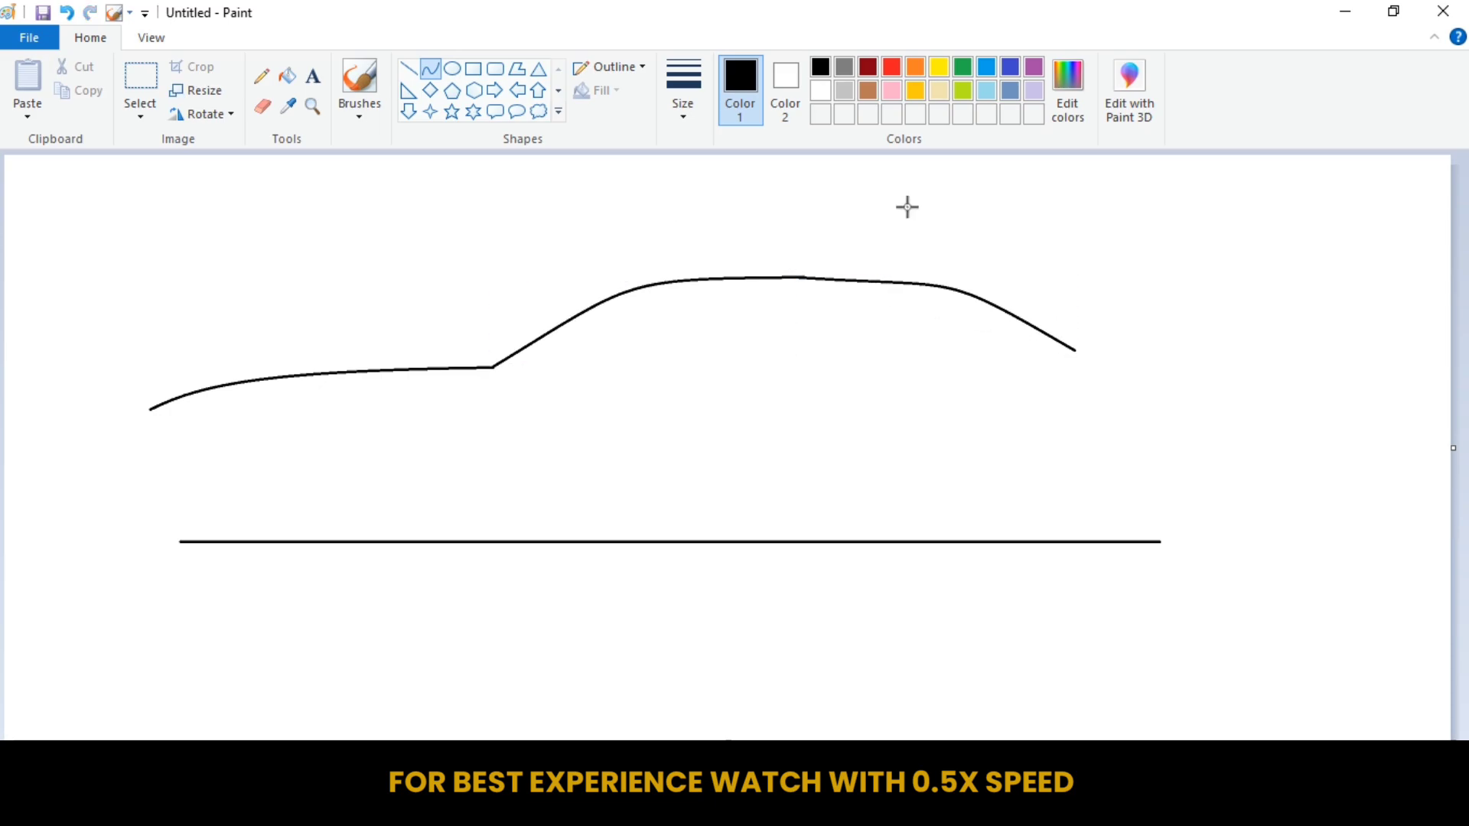
Draw the trunk lid and the rear end with curves, joining the trunk to the rear end of the base line.
drag(1195, 376, 1260, 376)
drag(1255, 296, 1241, 369)
drag(1259, 521, 1257, 519)
click(1293, 459)
drag(1259, 372, 1275, 408)
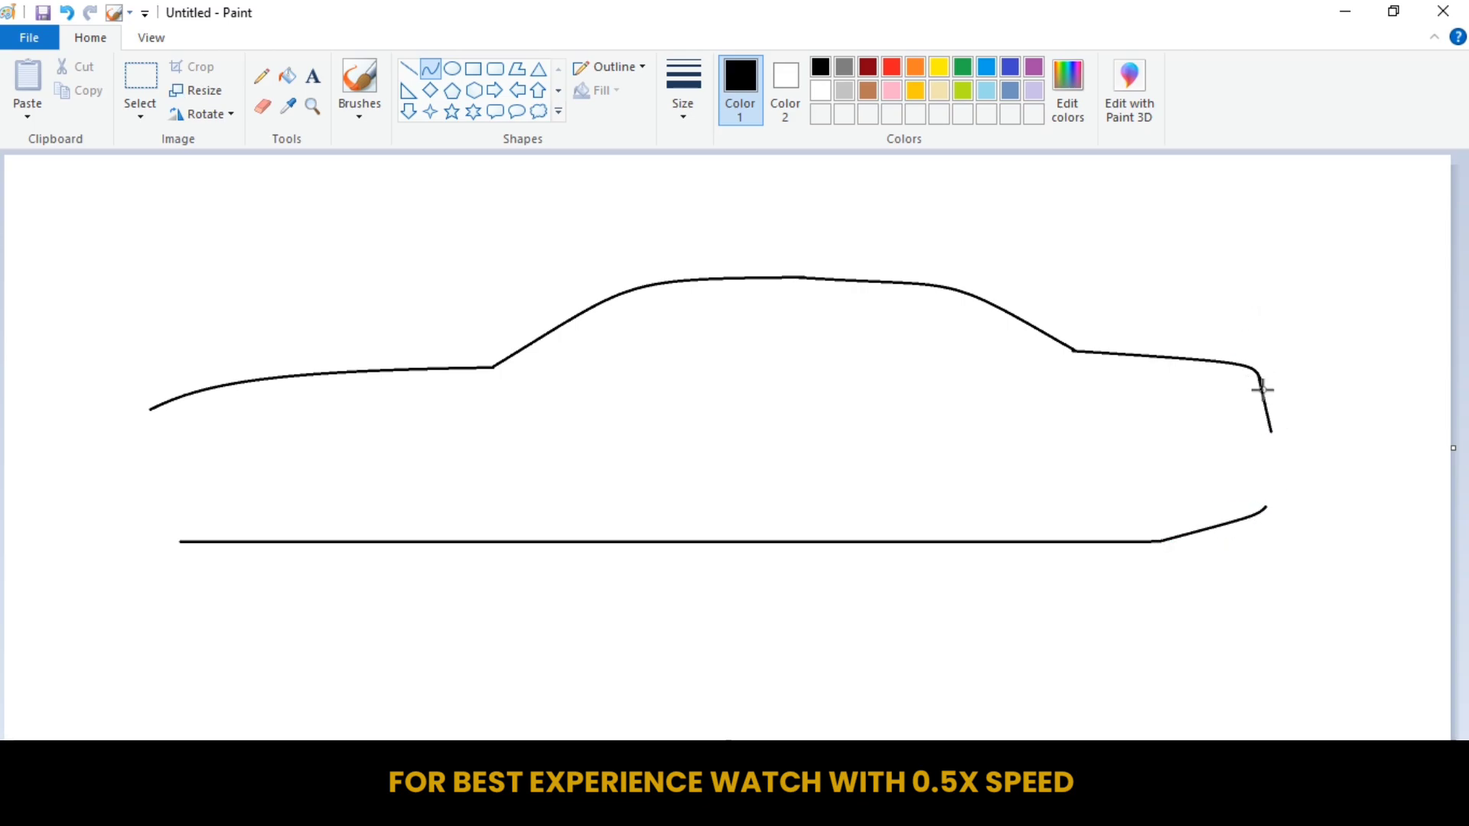
click(1272, 458)
key(ctrl+z)
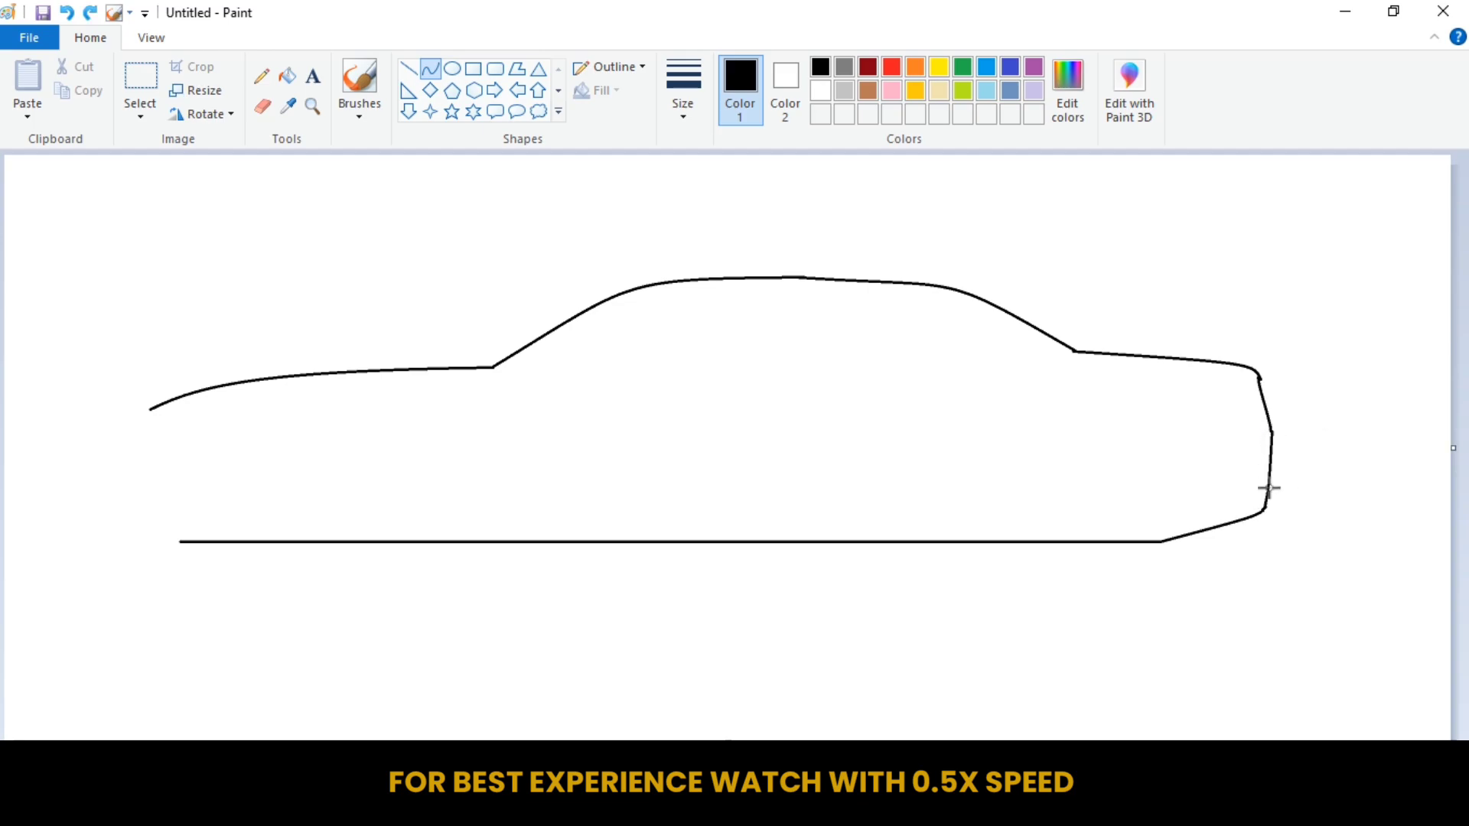
Draw the car's front end with small curves, from the hood's notched tip through the bumper down to the base line.
drag(161, 420, 164, 407)
click(164, 405)
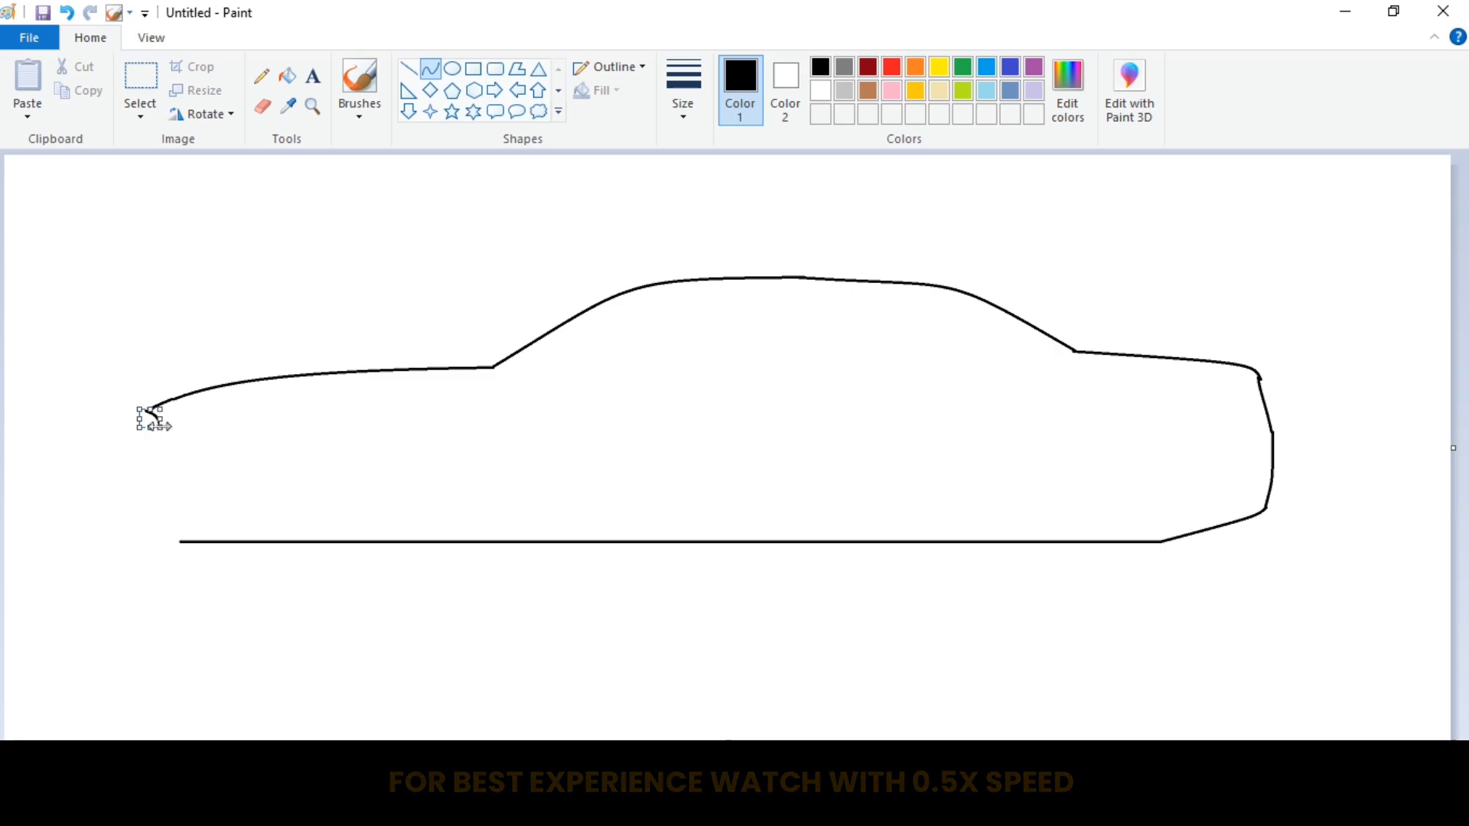
click(258, 364)
click(144, 13)
click(150, 37)
click(33, 115)
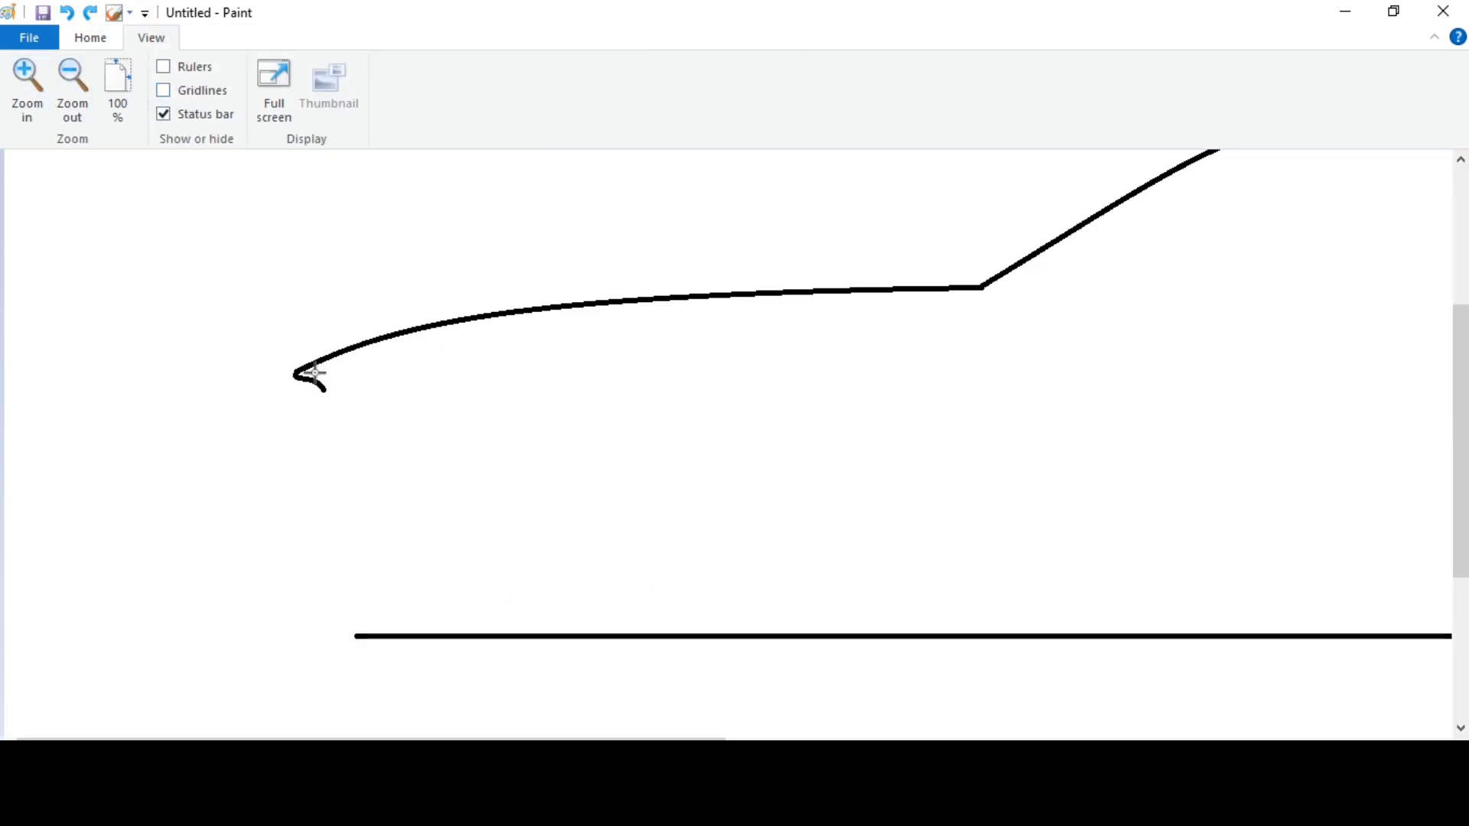
drag(324, 390, 288, 545)
drag(296, 508, 270, 479)
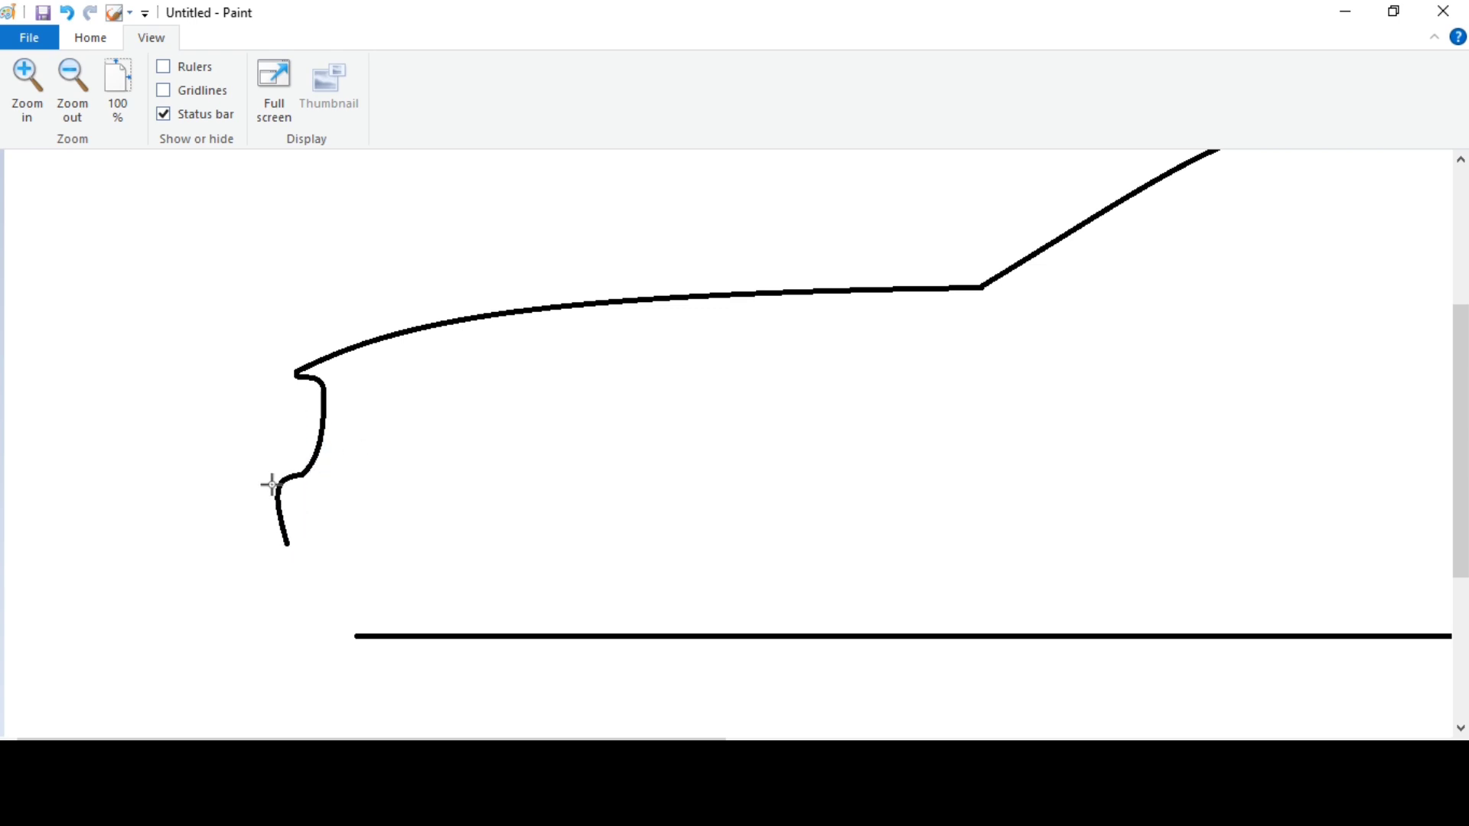
drag(322, 590, 306, 544)
Draw the windshield as a narrow slanted strip with straight lines beneath the front roof slope.
click(91, 38)
drag(338, 744, 702, 744)
scroll(633, 612, up, 2)
scroll(633, 613, down, 1)
click(409, 68)
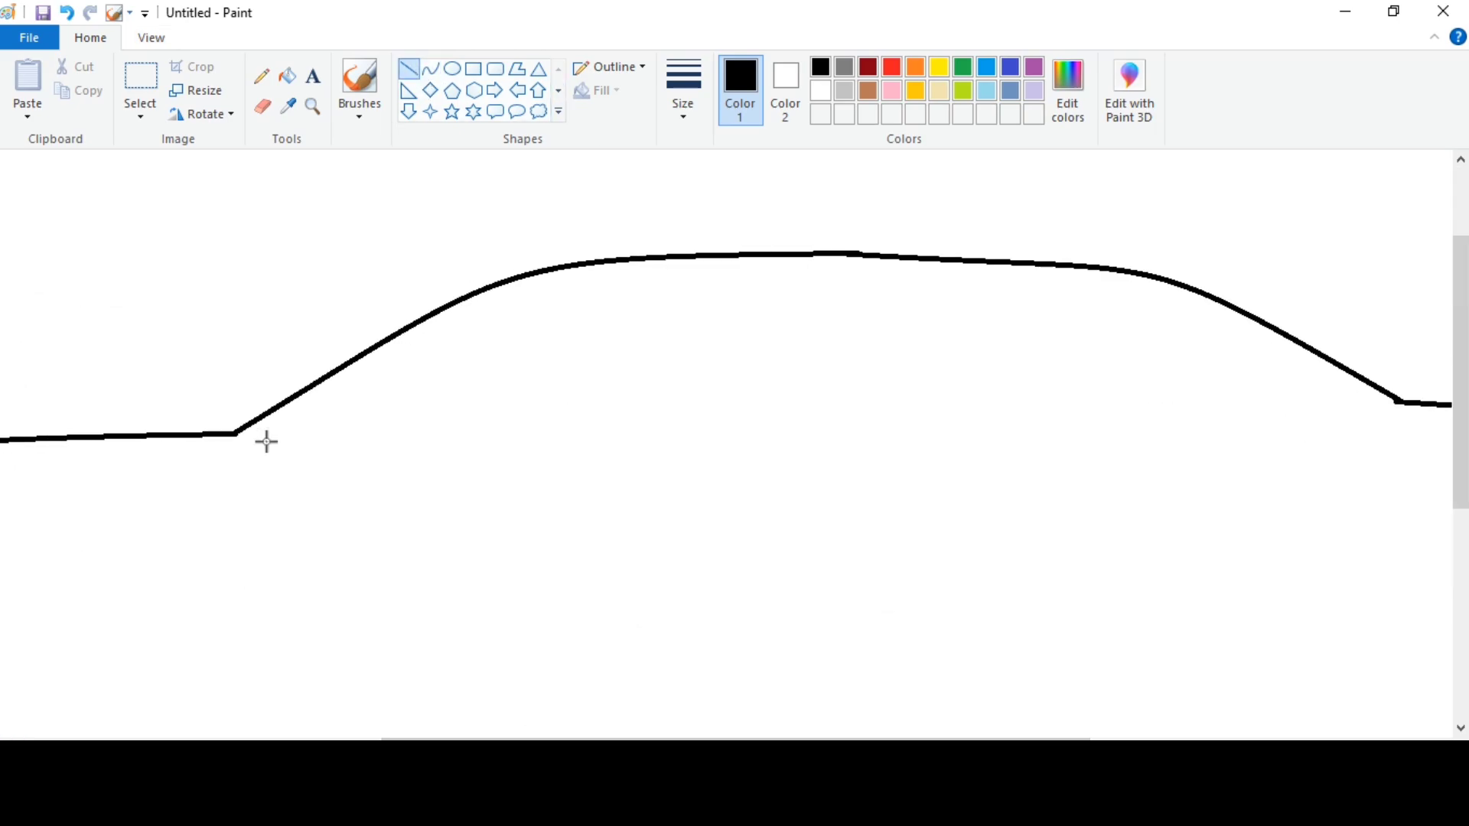
drag(287, 440, 534, 297)
click(465, 352)
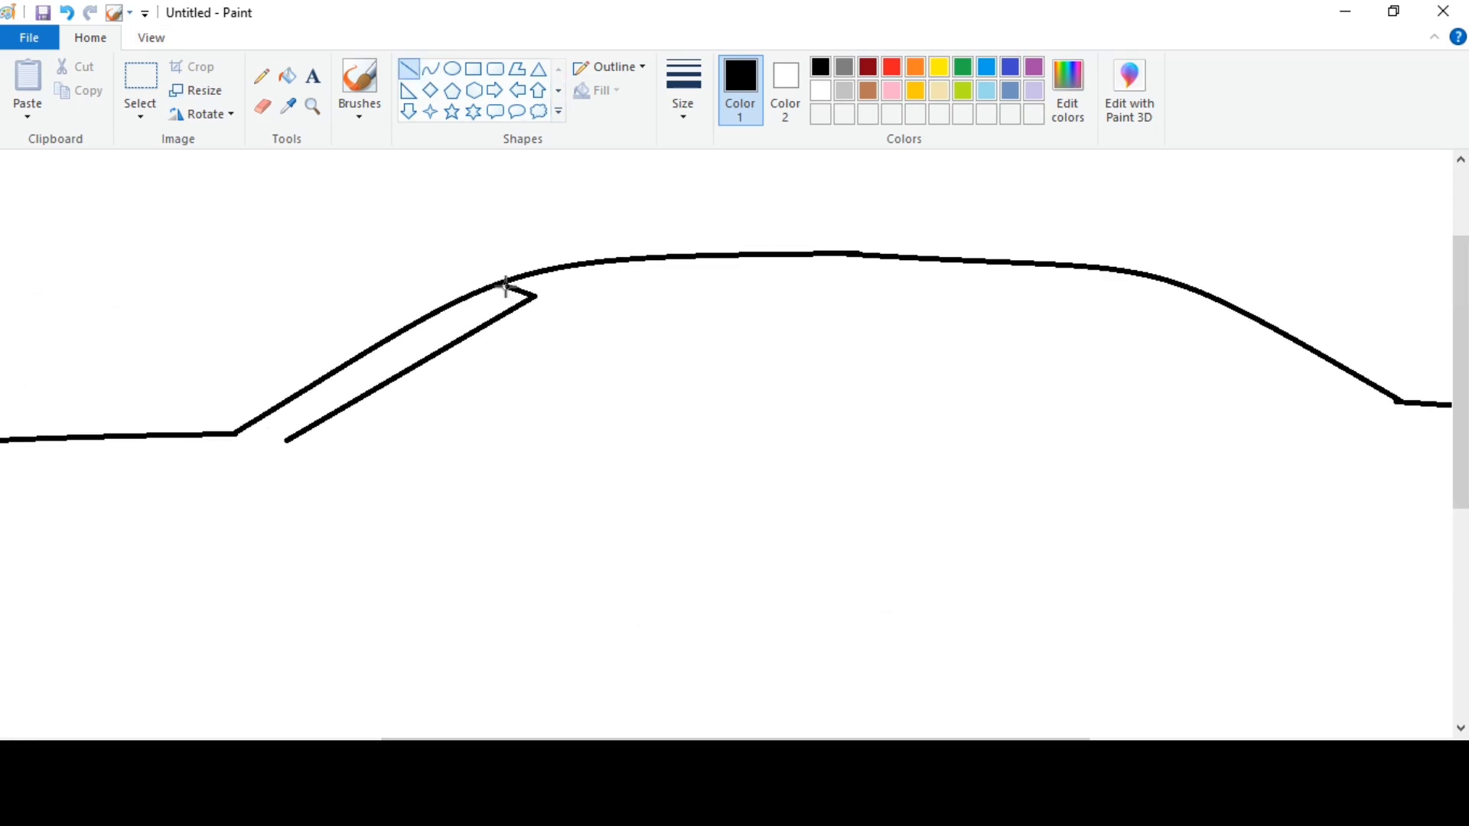
Draw the side window outline with curved front and rear edges, a straight top, and a bottom edge angled up at the rear.
click(430, 69)
drag(355, 442, 698, 297)
drag(603, 301, 593, 296)
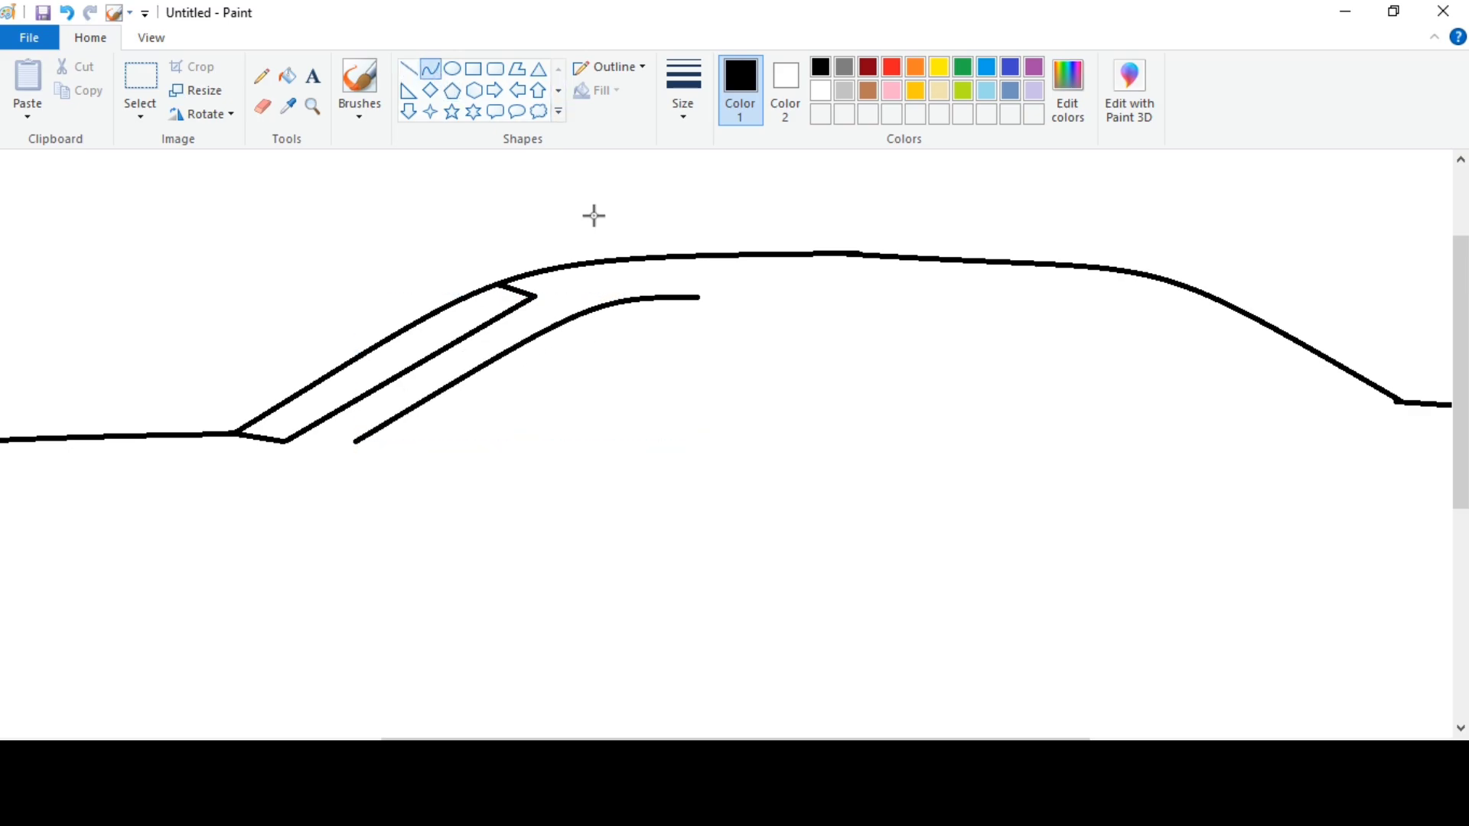
click(408, 68)
click(825, 198)
mouse_move(697, 298)
mouse_down()
mouse_move(899, 297)
mouse_move(1102, 399)
mouse_up()
click(430, 69)
mouse_move(997, 348)
mouse_down()
mouse_move(994, 288)
mouse_move(979, 297)
mouse_up()
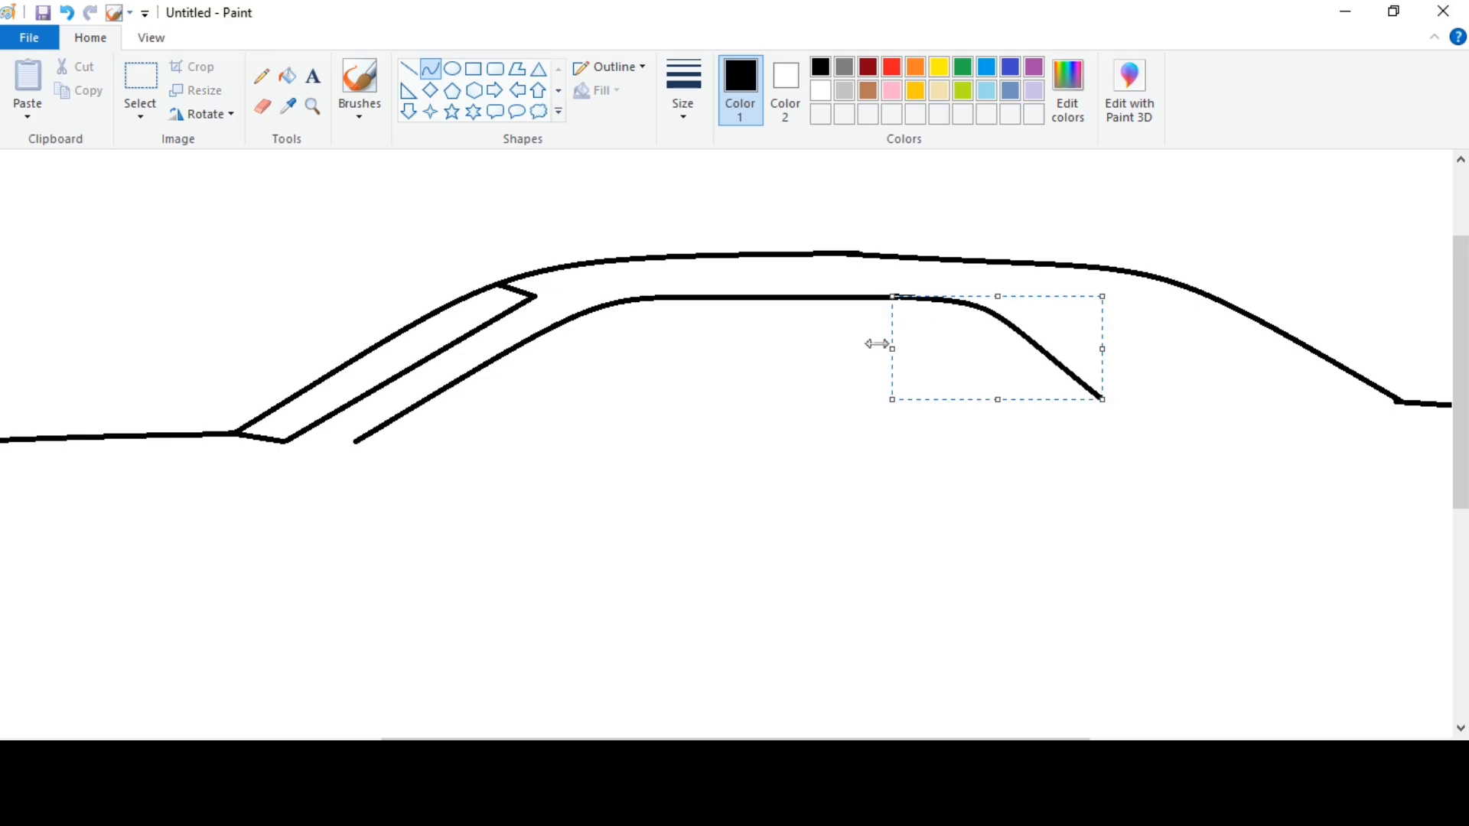
click(1170, 351)
click(409, 68)
mouse_move(355, 442)
mouse_down()
mouse_move(848, 441)
mouse_move(1102, 398)
mouse_up()
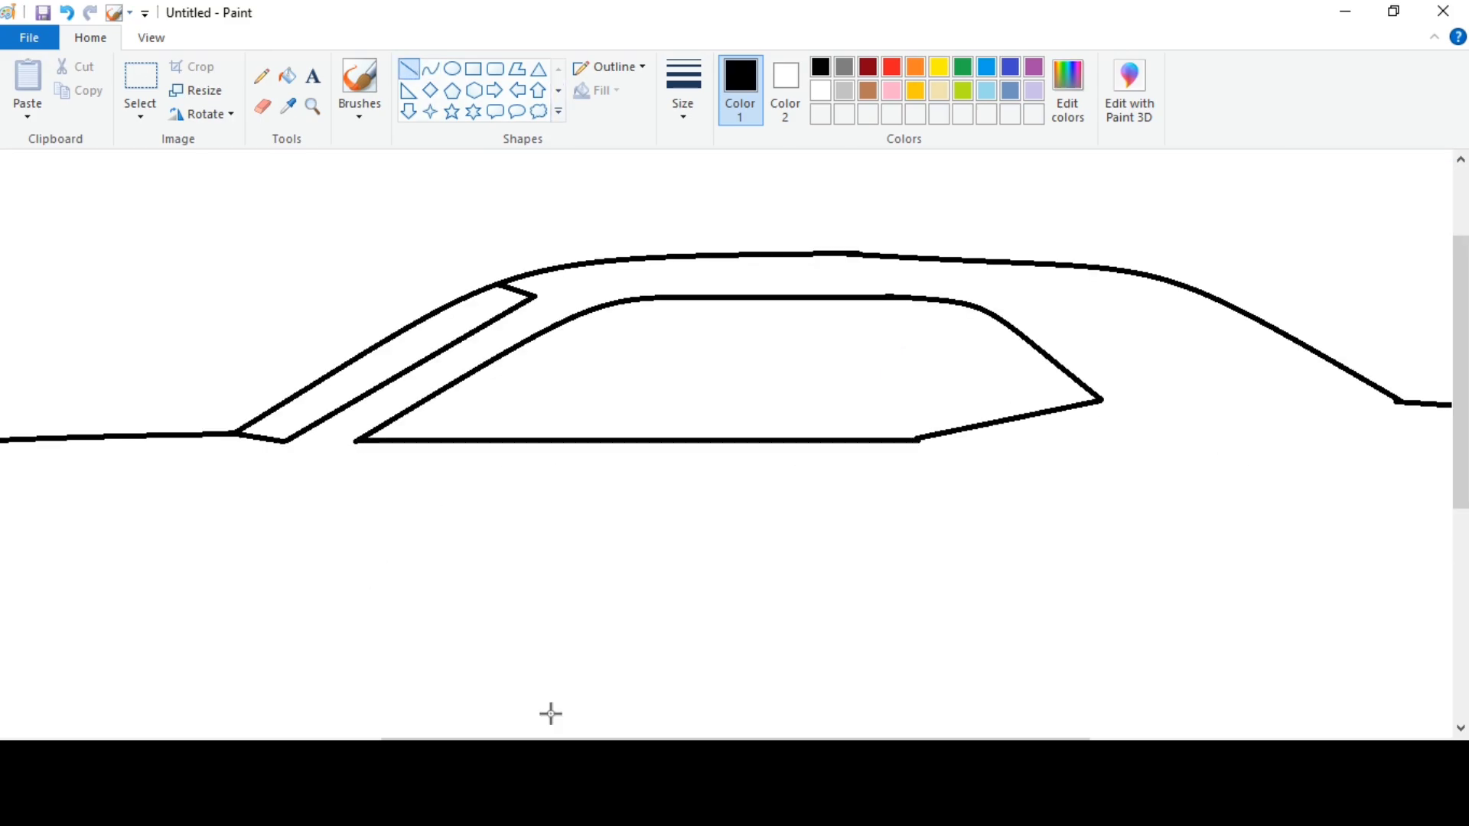
Draw three slanted lines across the side window to form a pillar ahead of the rear quarter glass.
scroll(550, 711, right, 3)
drag(767, 300, 786, 438)
drag(780, 380, 786, 380)
drag(812, 300, 845, 430)
drag(793, 297, 819, 440)
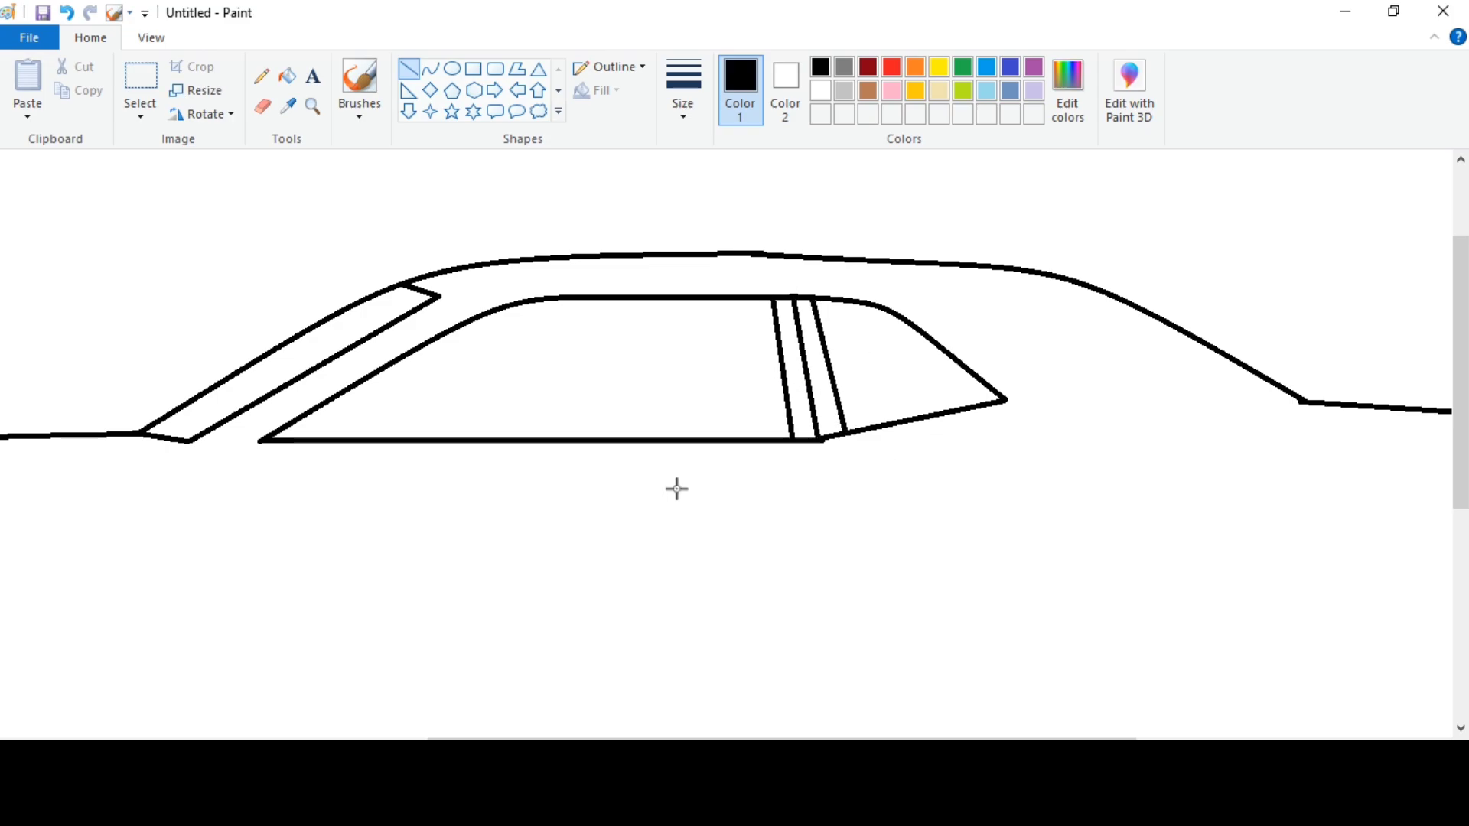
scroll(677, 489, down, 2)
scroll(612, 505, left, 2)
scroll(591, 512, up, 1)
click(430, 69)
drag(313, 325, 270, 624)
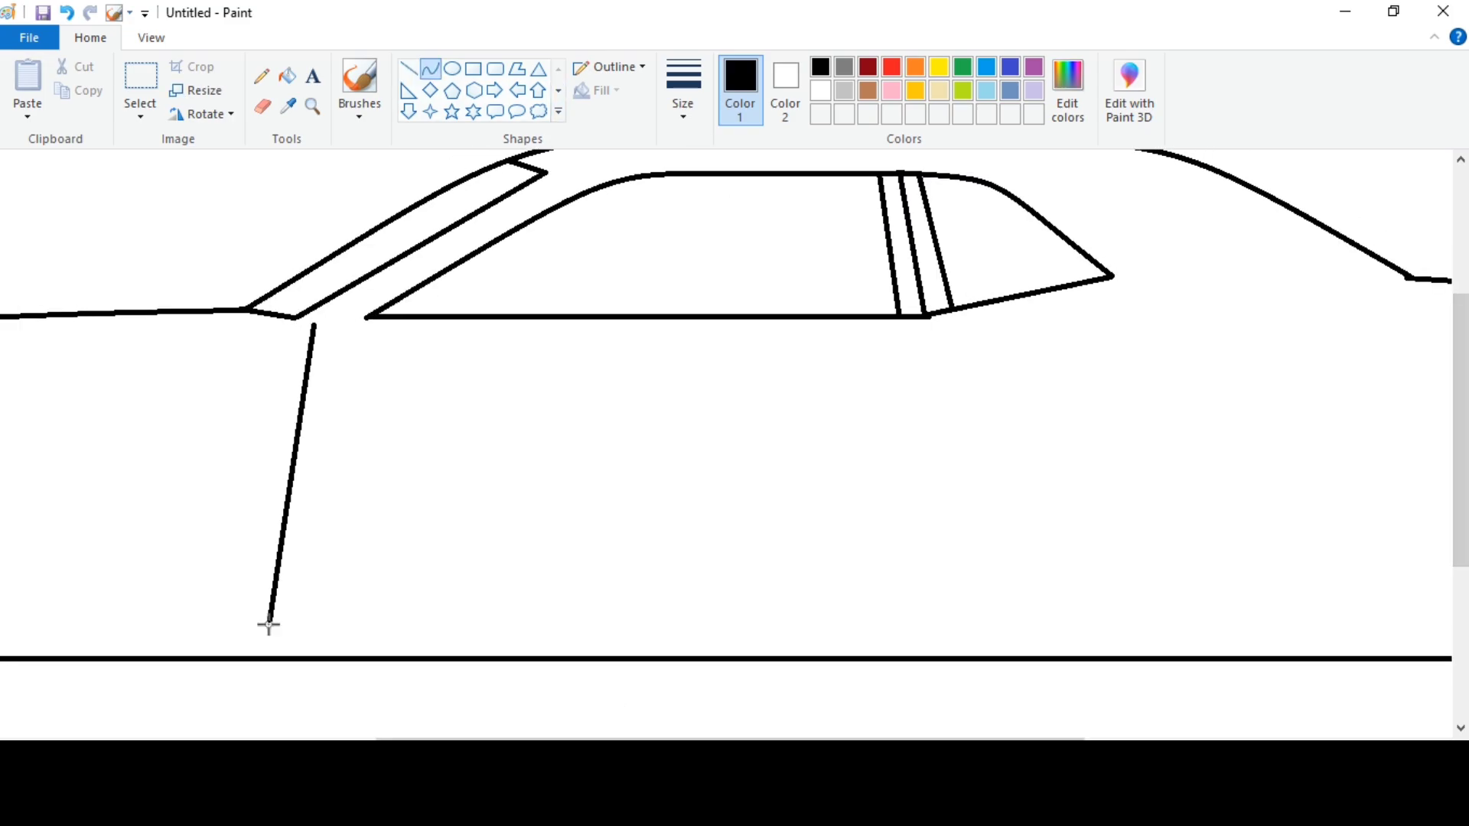
mouse_move(258, 469)
mouse_down()
mouse_move(262, 370)
mouse_move(239, 367)
mouse_move(245, 399)
mouse_up()
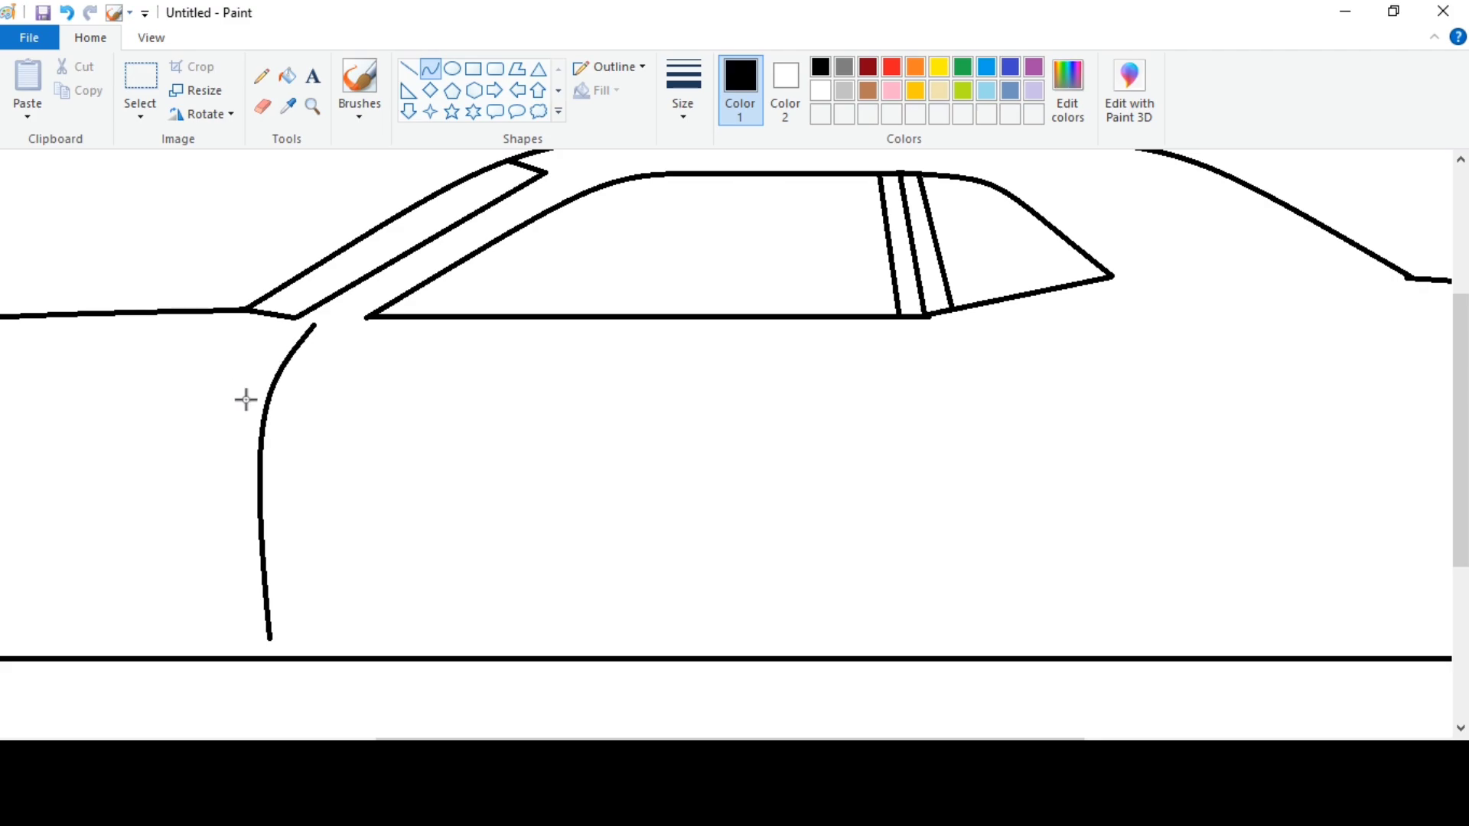
key(ctrl+z)
Draw the door's curved front edge in two sections, then its straight bottom edge with a rounded front corner just above the base line.
drag(329, 320, 263, 420)
mouse_move(296, 370)
mouse_down()
mouse_move(272, 367)
mouse_move(284, 642)
mouse_up()
click(284, 423)
drag(268, 522, 258, 517)
mouse_move(259, 583)
mouse_down()
mouse_move(265, 615)
mouse_move(430, 651)
mouse_up()
key(ctrl+z)
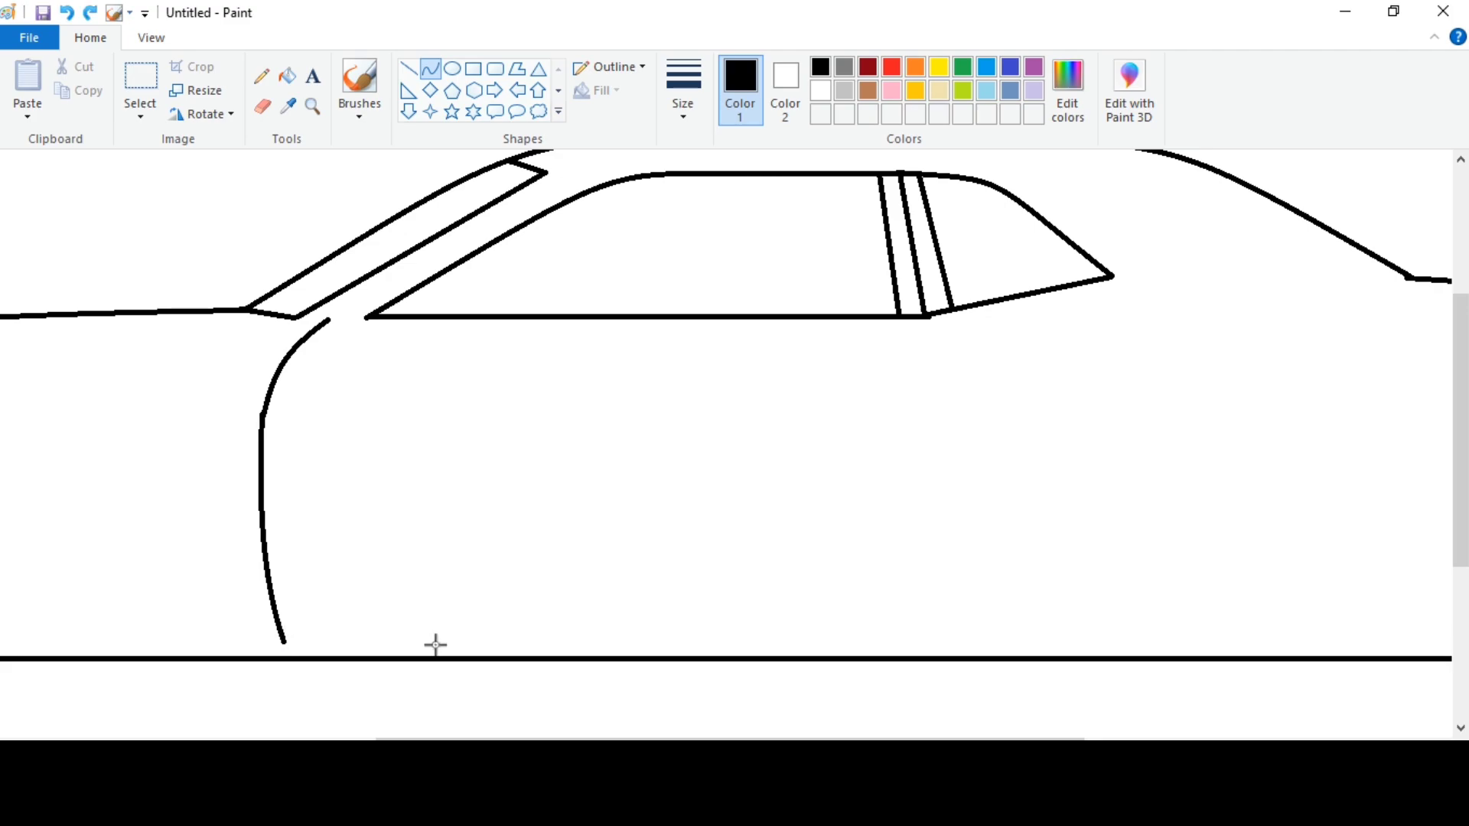
drag(288, 644, 886, 645)
click(409, 69)
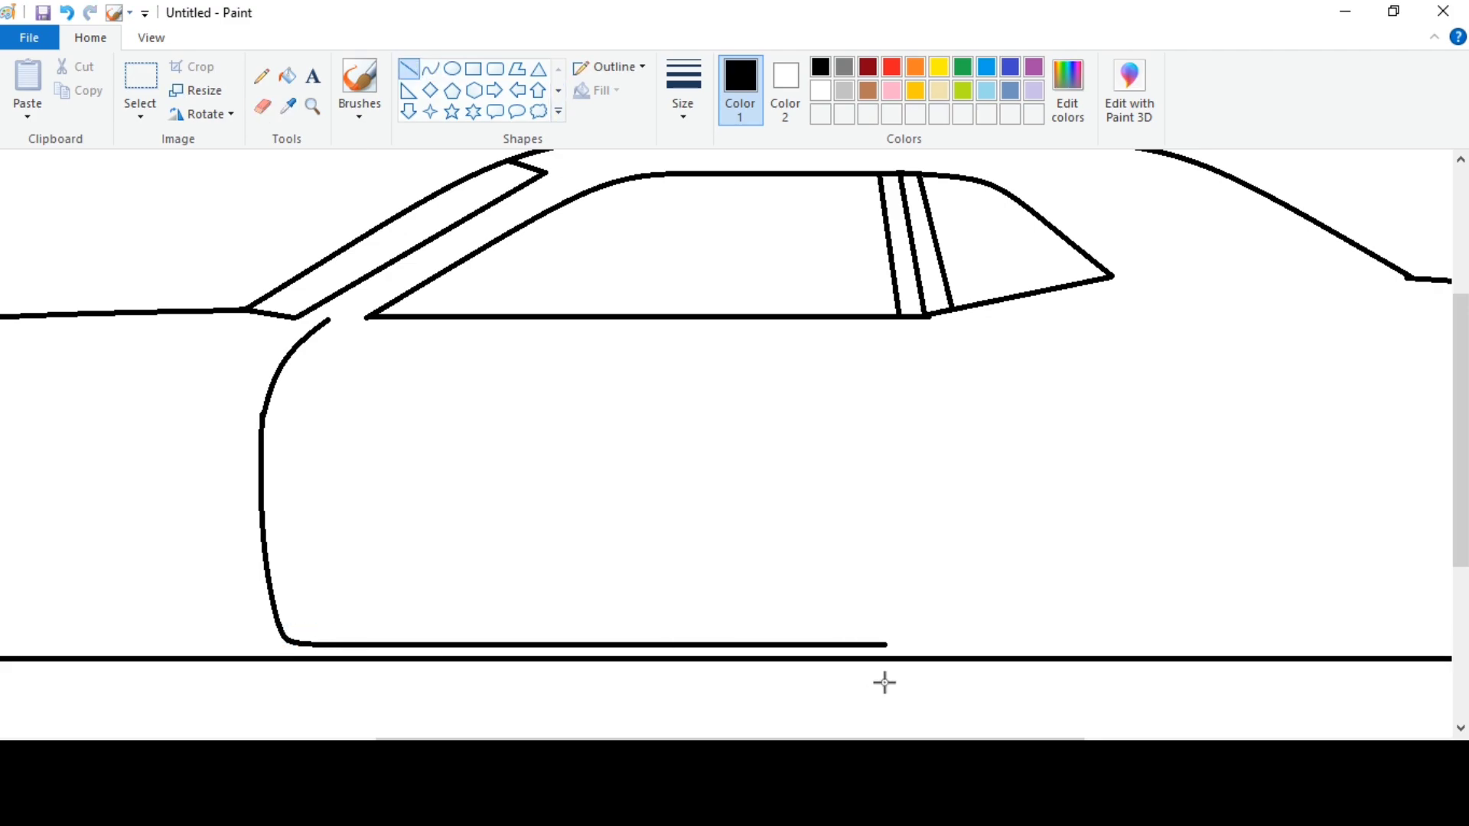
Draw the door's rear edge with two curves and close the top front gap to the window with a straight line.
click(432, 77)
drag(928, 317, 949, 414)
double_click(939, 334)
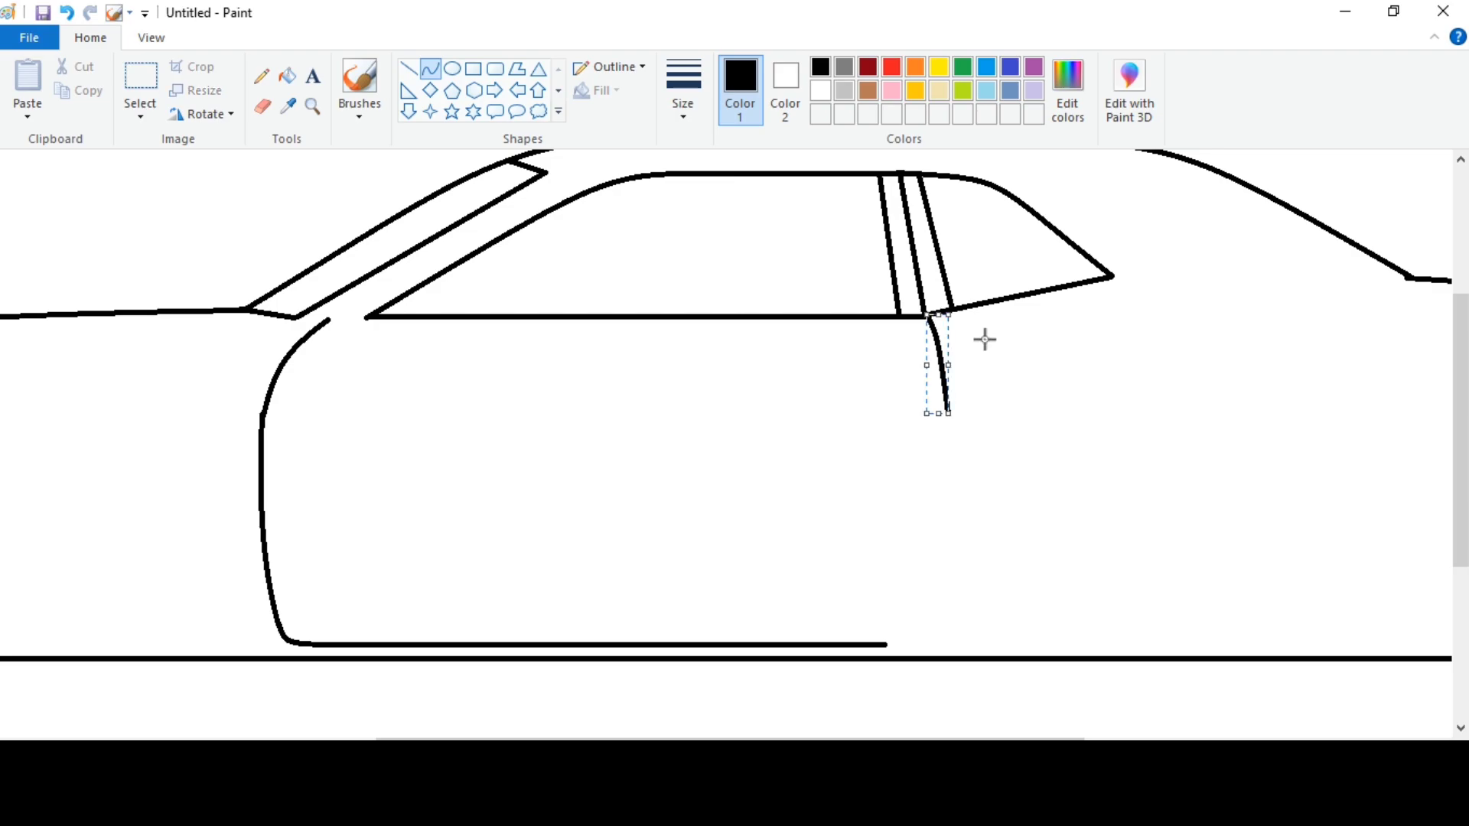
click(984, 338)
drag(891, 640, 948, 413)
mouse_move(944, 482)
mouse_down()
mouse_move(915, 623)
mouse_move(934, 556)
mouse_up()
click(409, 69)
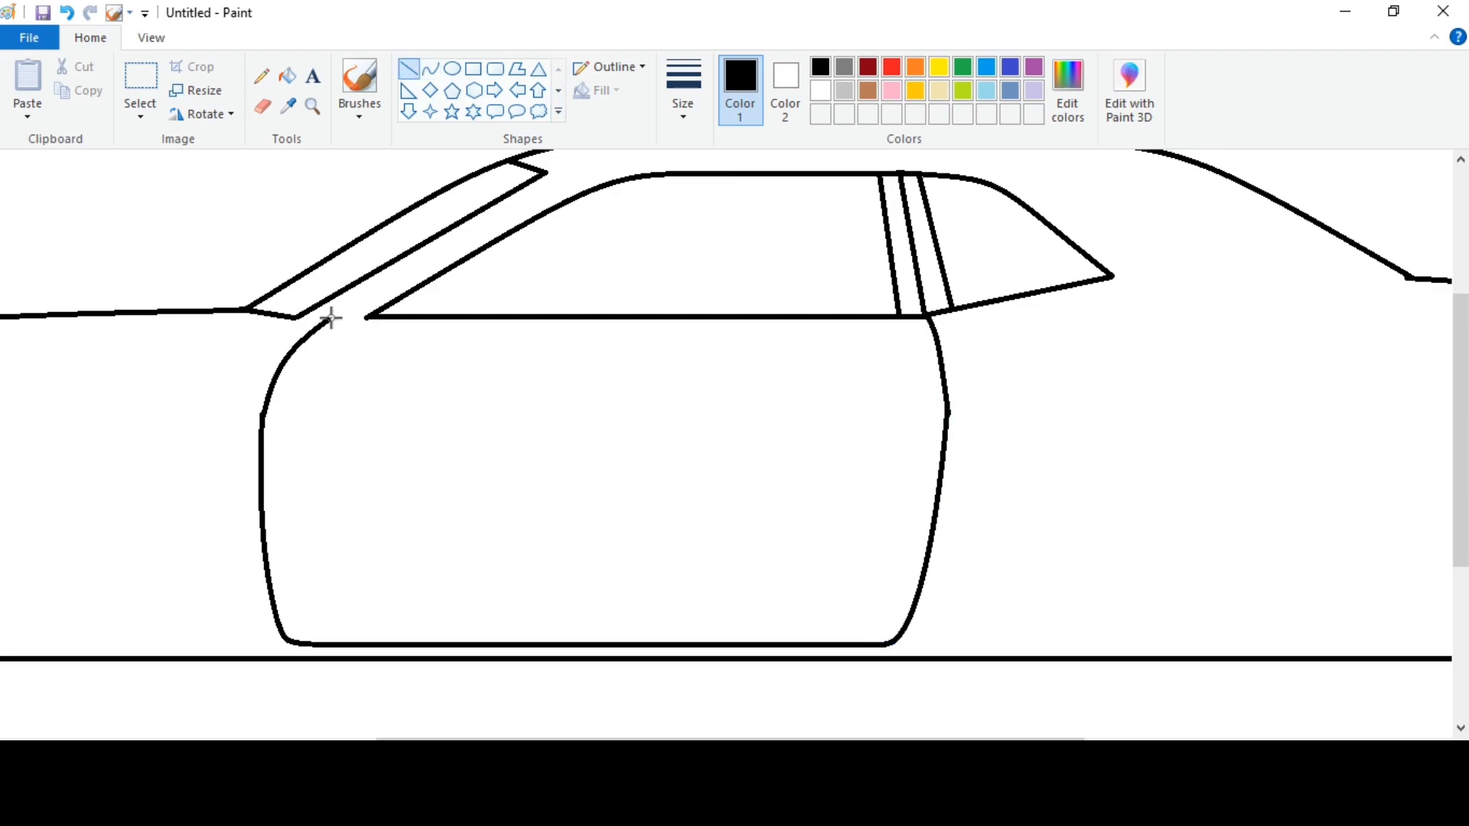
Draw a rounded side mirror with a small base at the window's lower front corner, replacing the window line inside it with a divider.
click(431, 69)
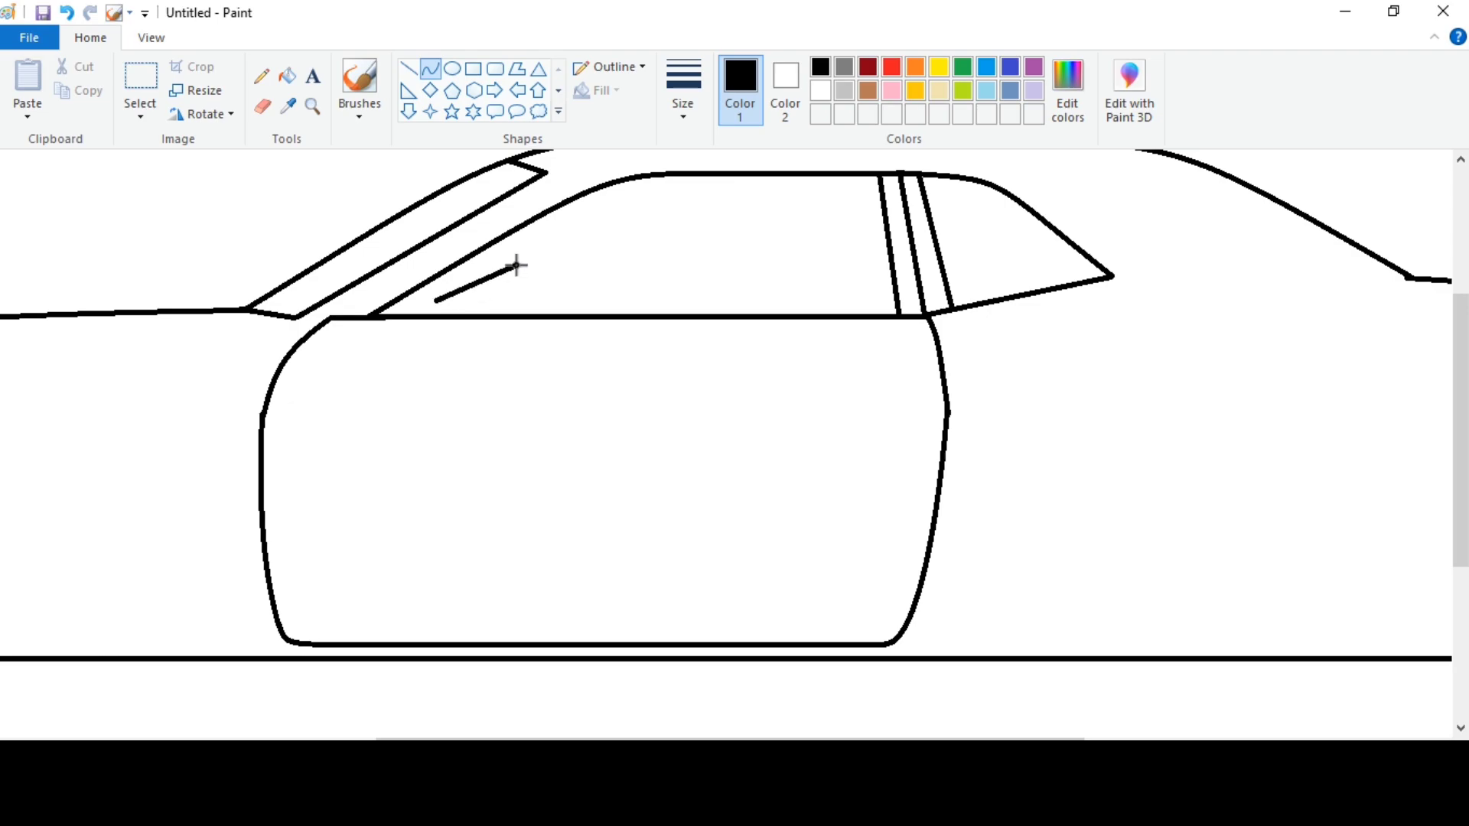
drag(517, 266, 517, 266)
mouse_move(496, 273)
mouse_down()
mouse_move(472, 268)
mouse_move(526, 326)
mouse_up()
click(564, 262)
drag(470, 327, 437, 334)
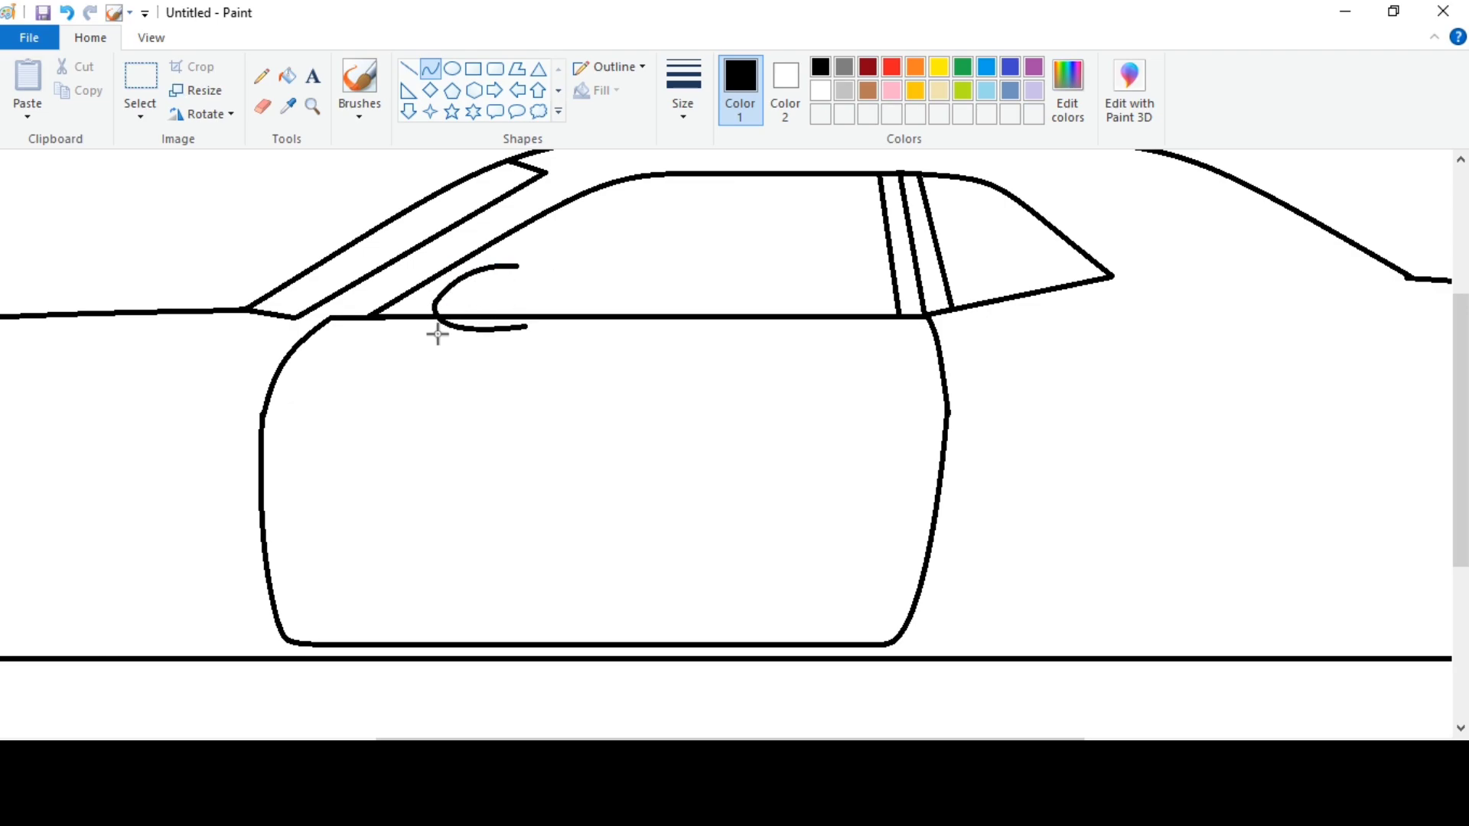
click(566, 282)
drag(517, 266, 490, 350)
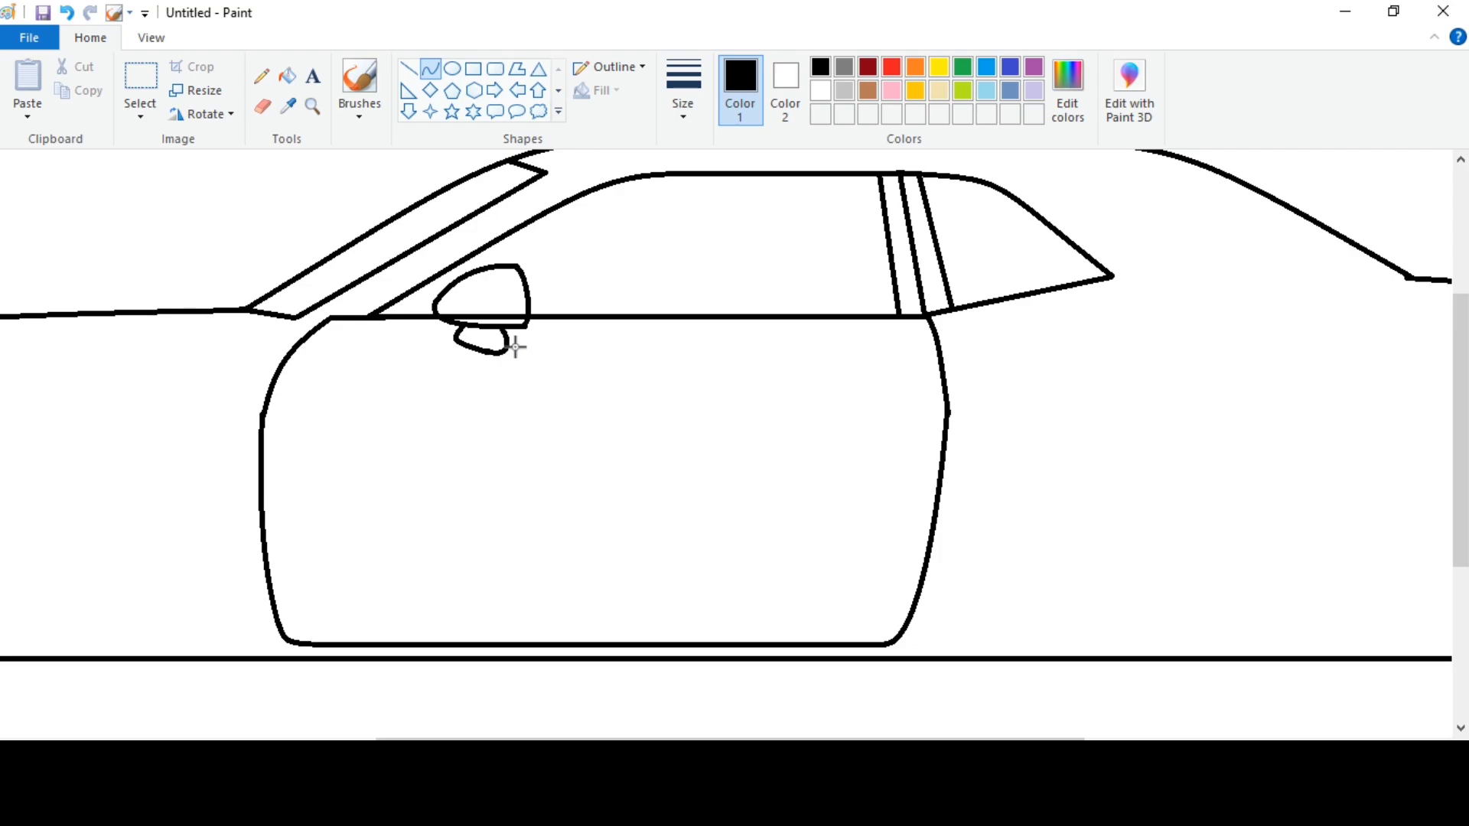
click(263, 107)
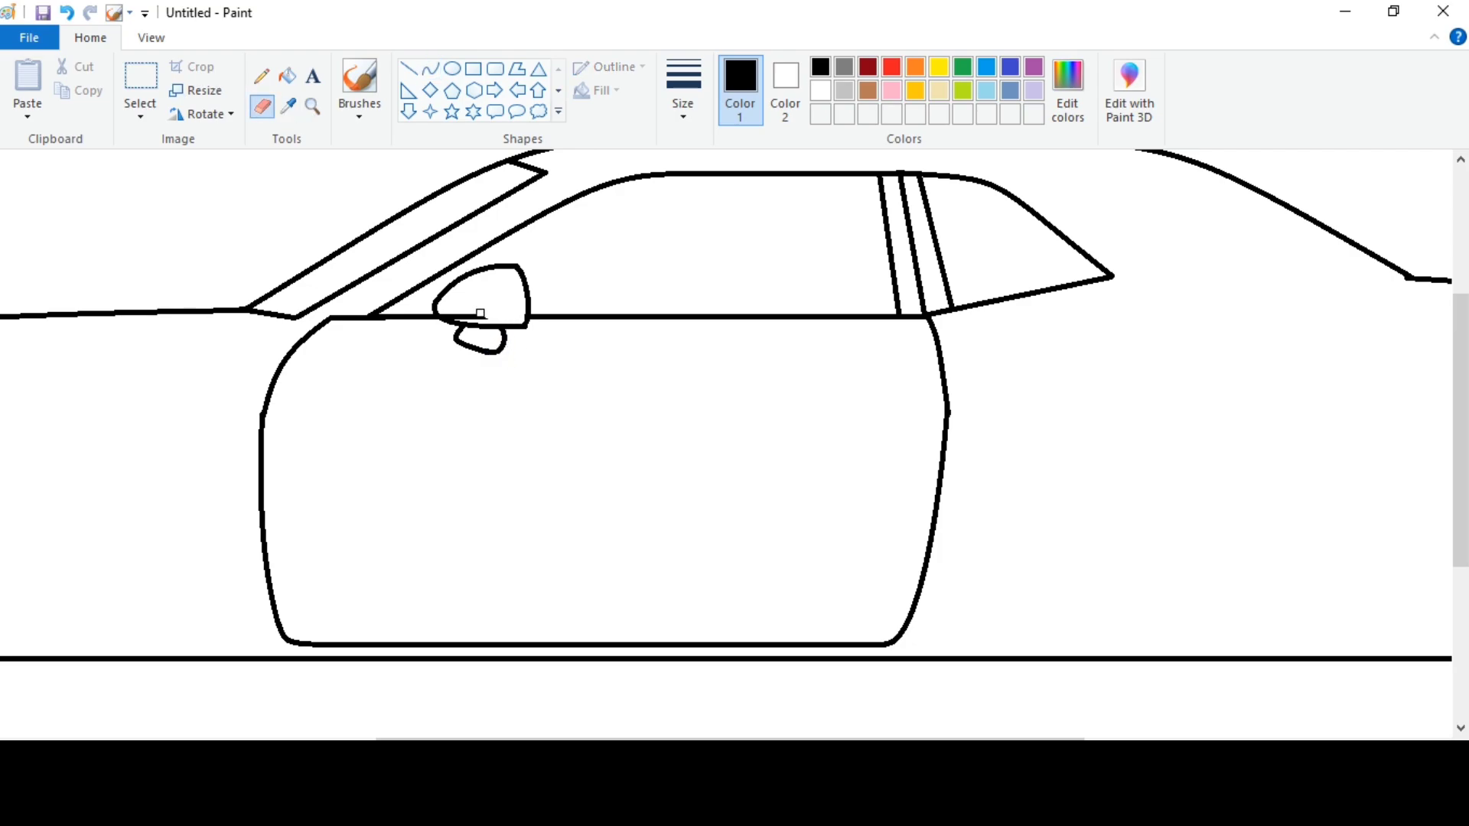
click(408, 69)
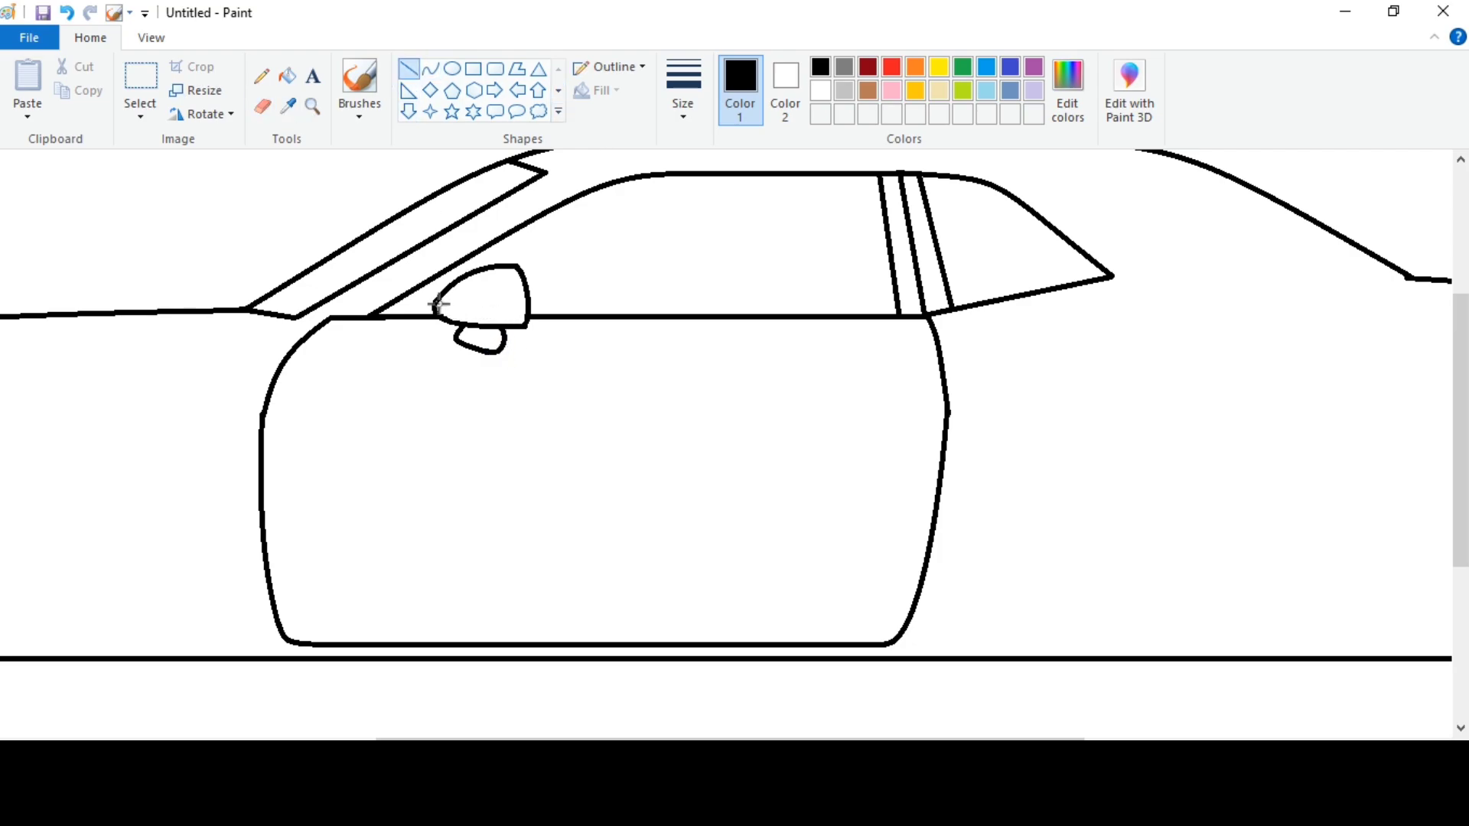
Draw the door handle as a small rounded rectangle near the door's upper rear, with straight detail lines inside it.
click(495, 68)
drag(798, 363, 880, 389)
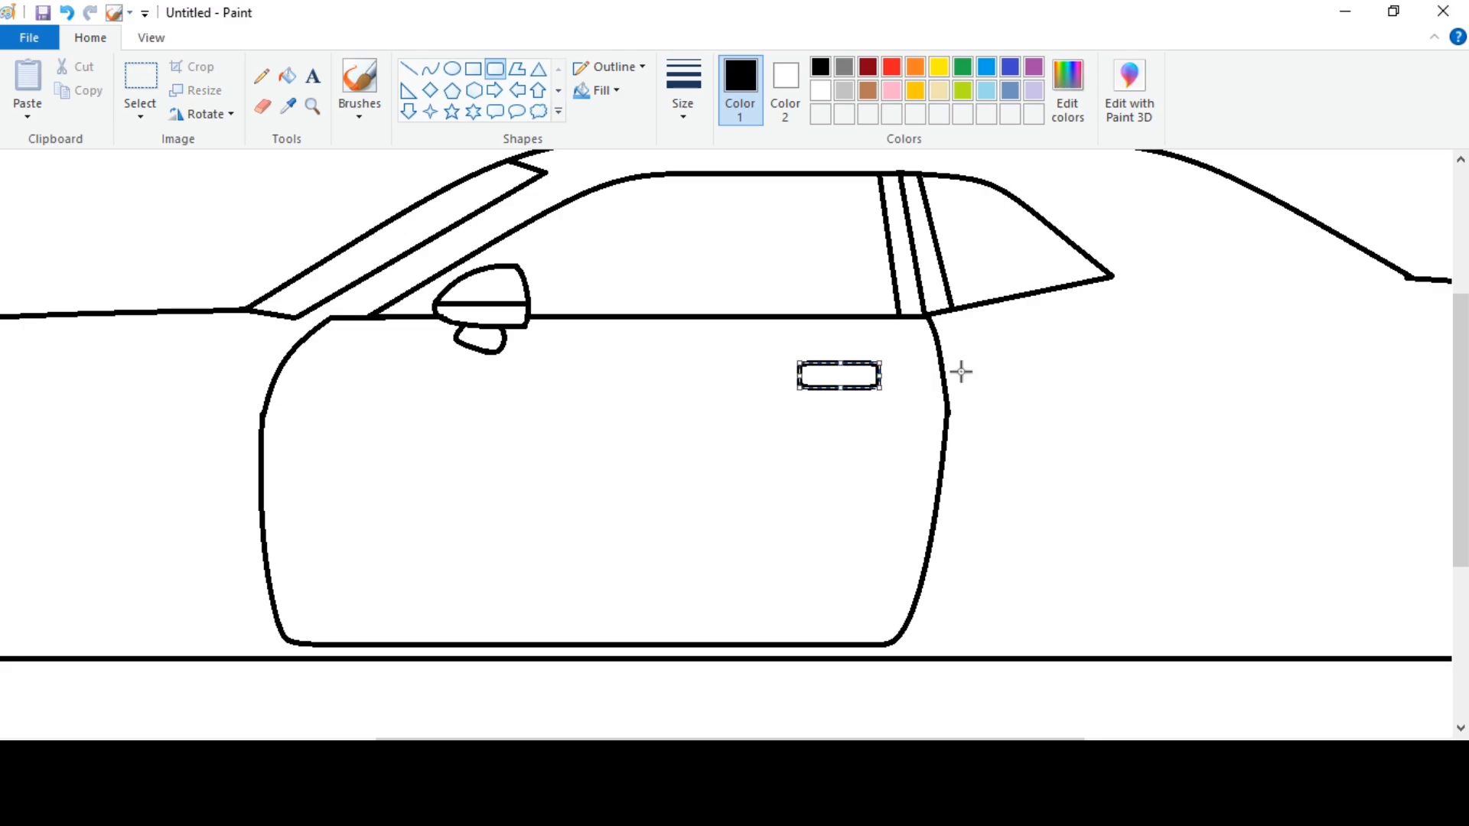
click(930, 366)
click(409, 69)
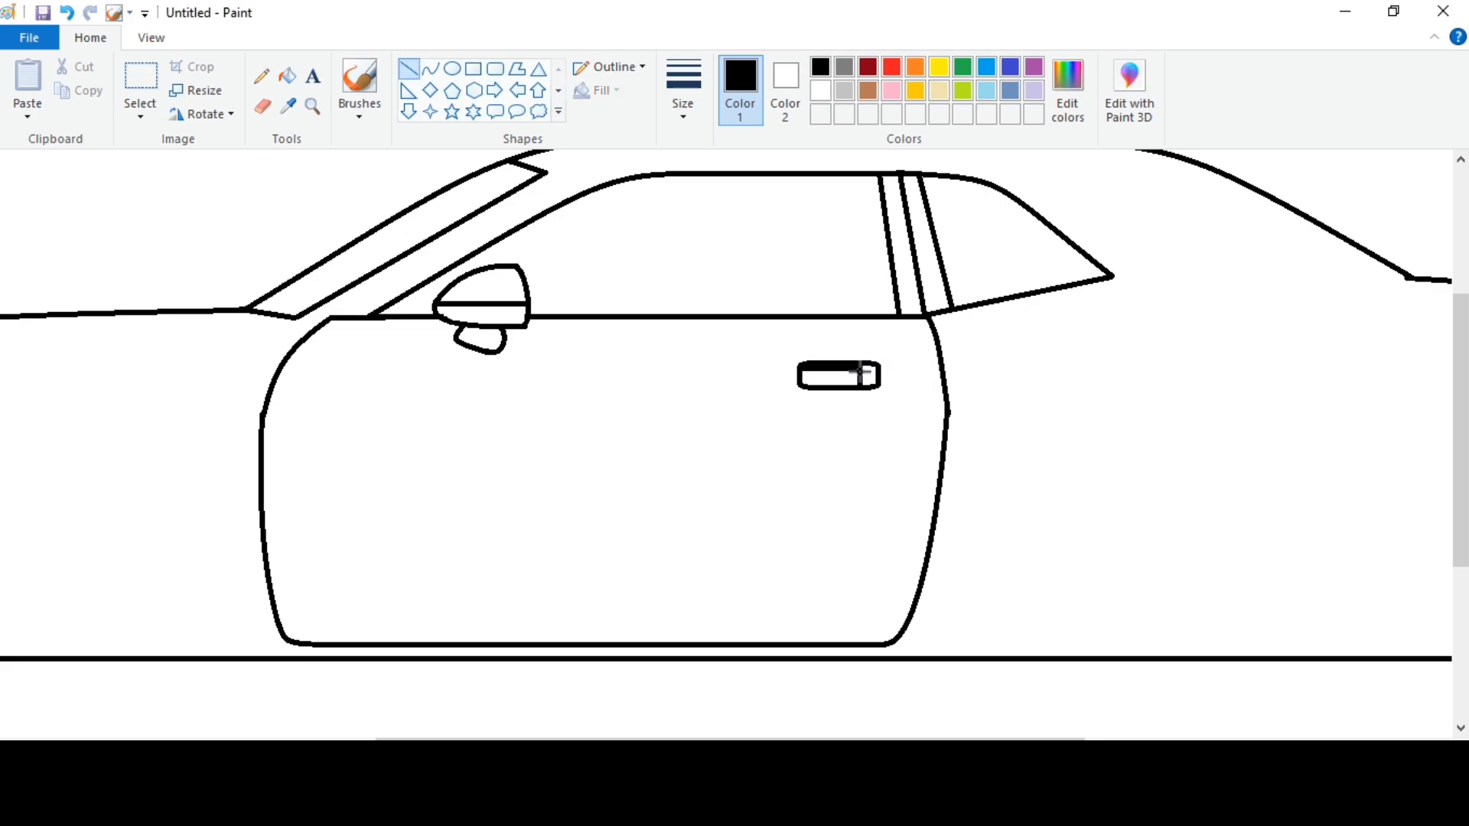
Move the door handle slightly closer to the door's rear edge.
click(191, 93)
click(312, 105)
click(141, 77)
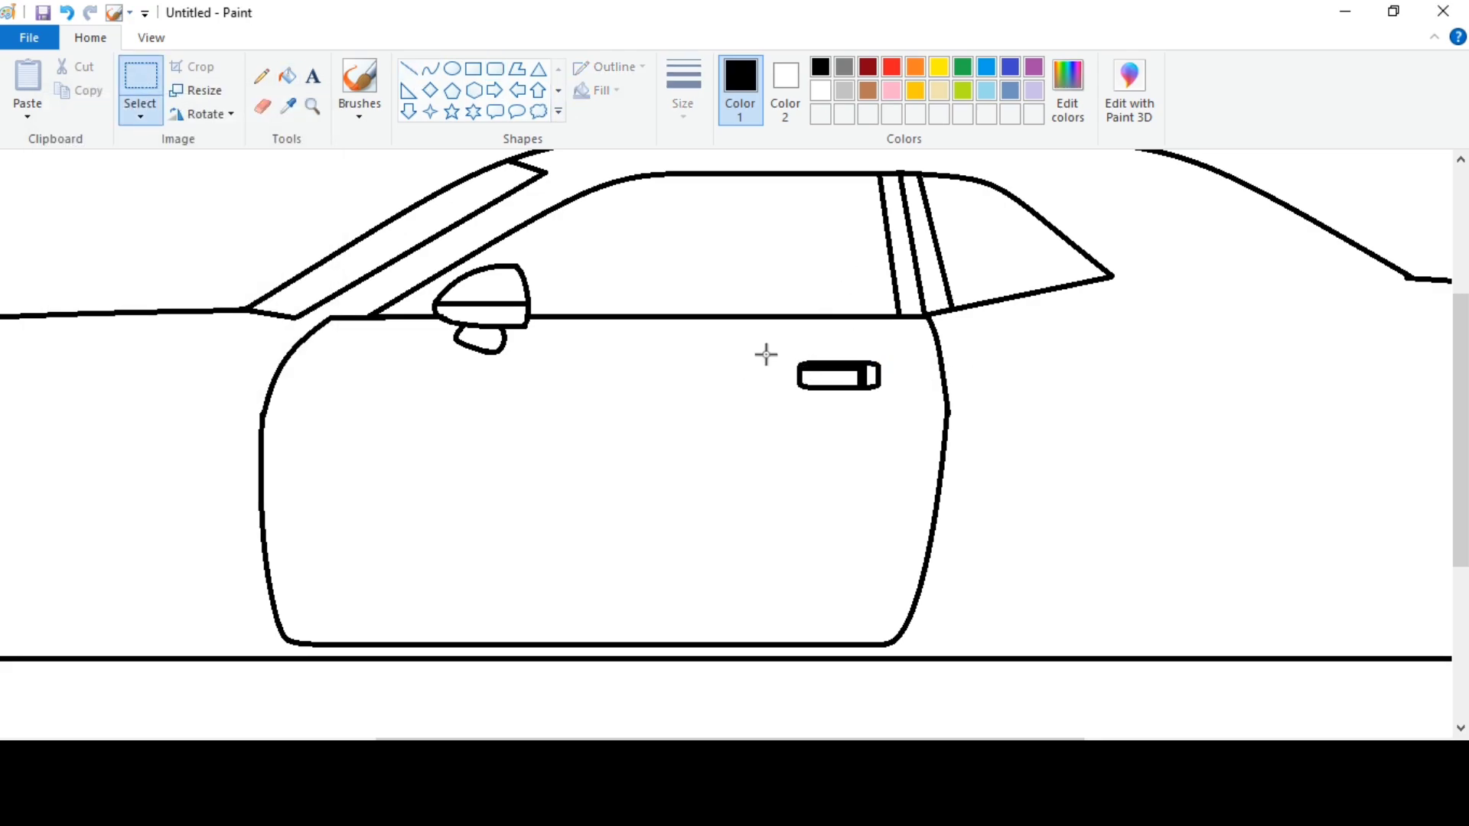
drag(766, 354, 900, 404)
drag(853, 379, 876, 378)
click(386, 258)
Draw a gently curved body line along the front fender in the second-thinnest line width, from the nose to the door.
click(151, 38)
click(84, 100)
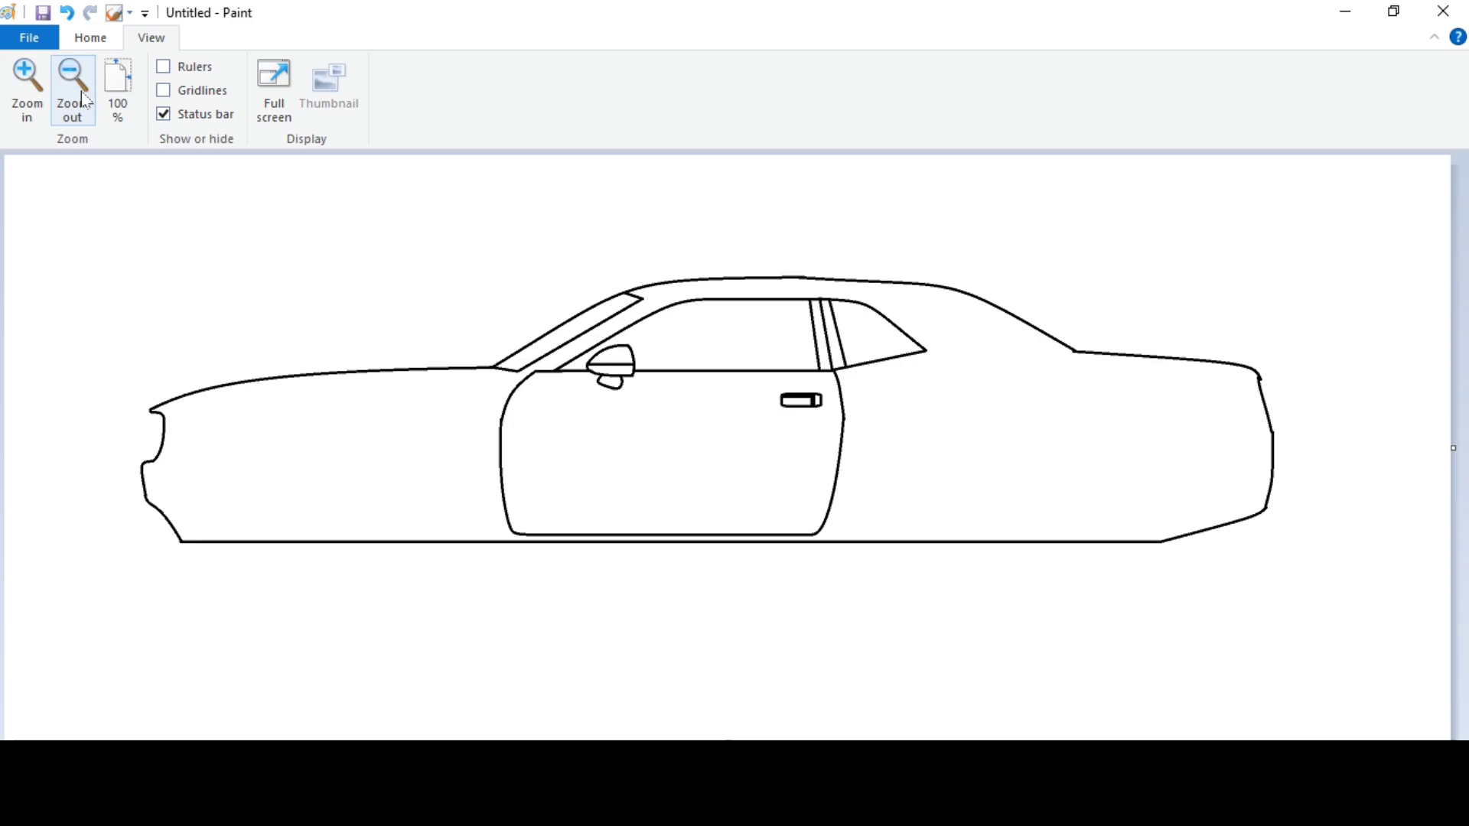
click(90, 38)
click(430, 69)
click(684, 107)
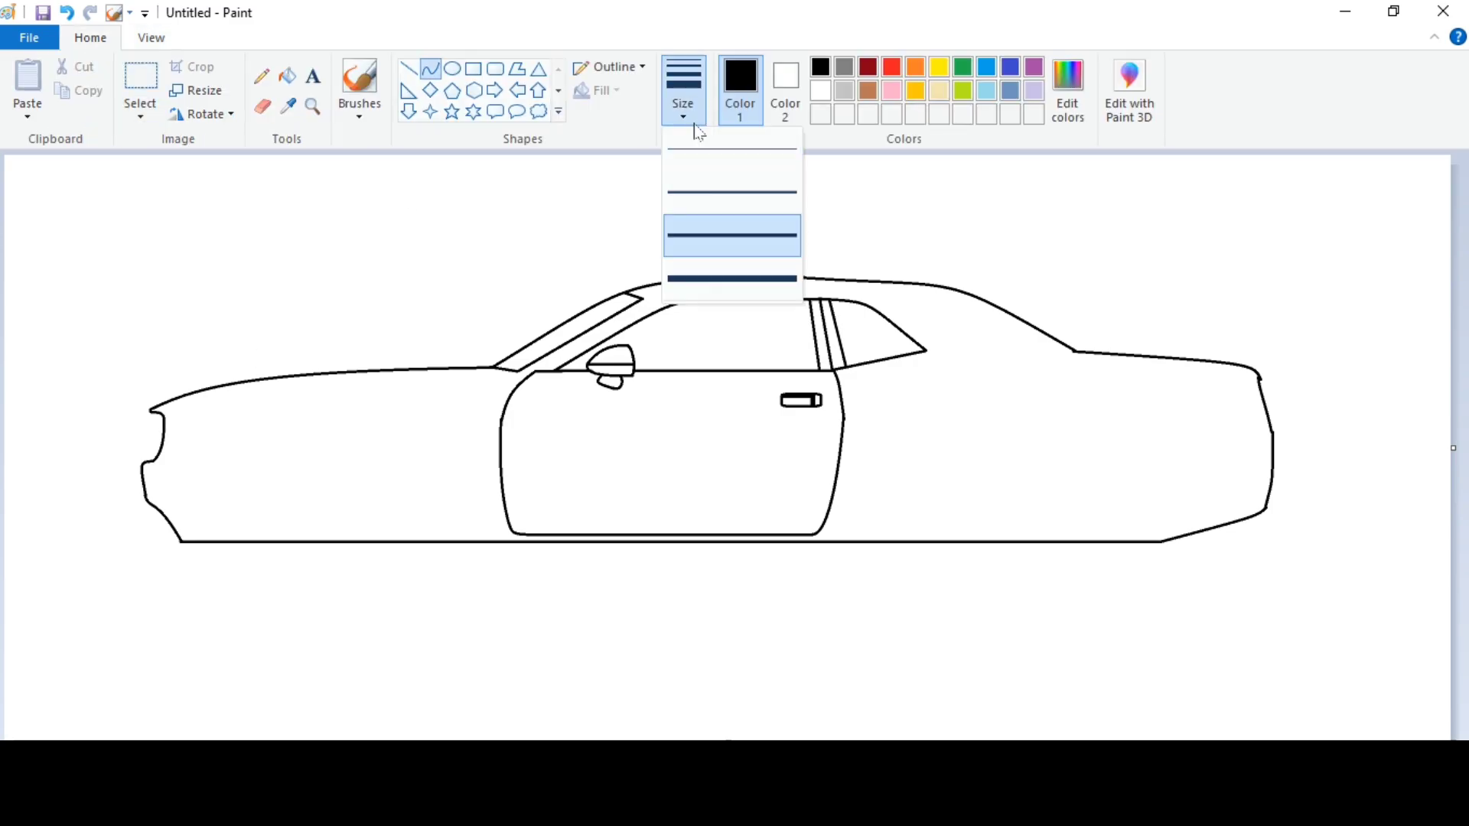
click(695, 188)
drag(335, 412, 503, 410)
click(329, 414)
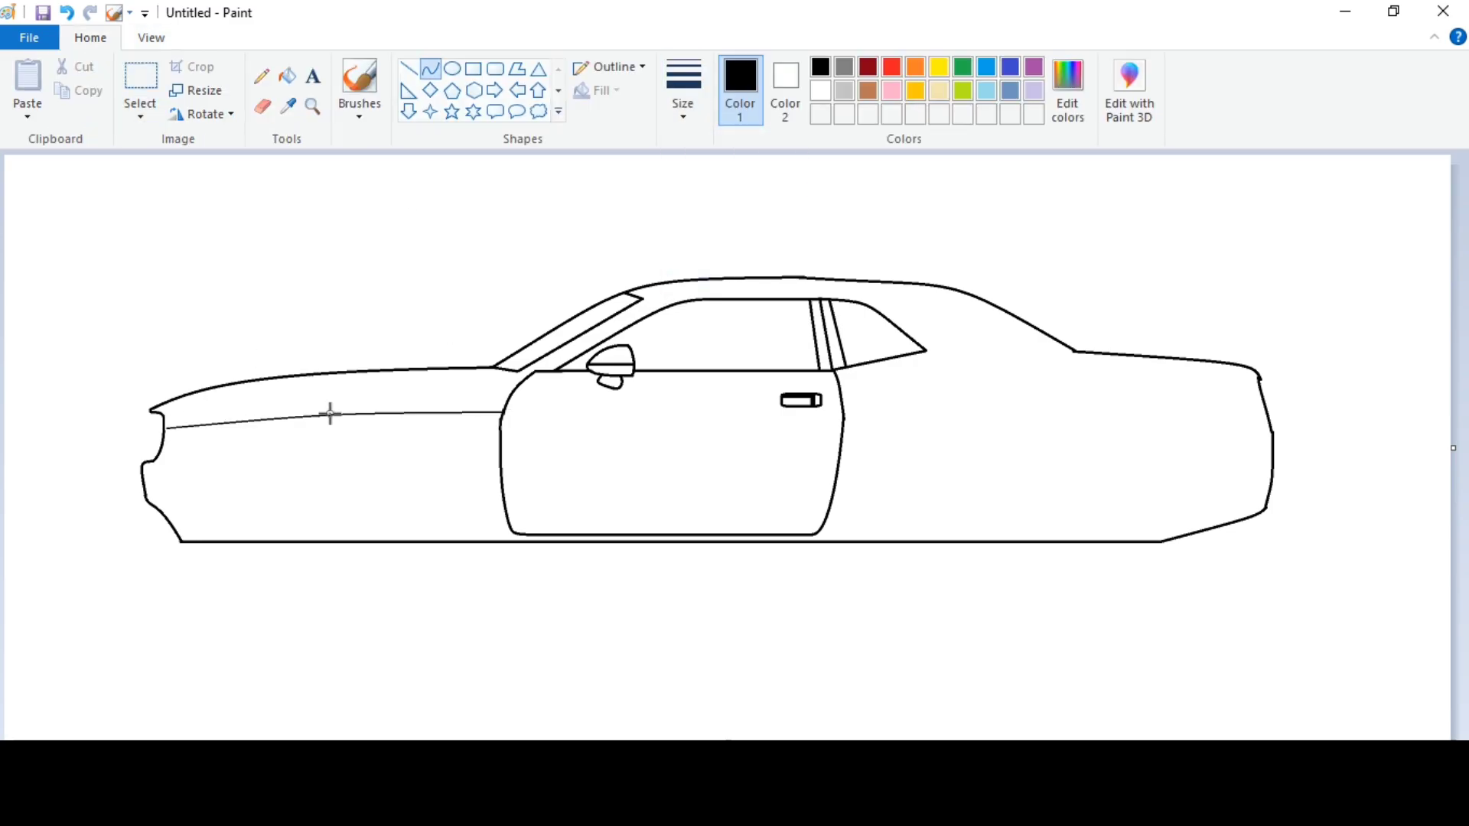
click(329, 414)
drag(167, 413, 164, 414)
click(275, 287)
Draw straight body lines across the door and, slightly higher, along the rear fender to the tail.
click(408, 69)
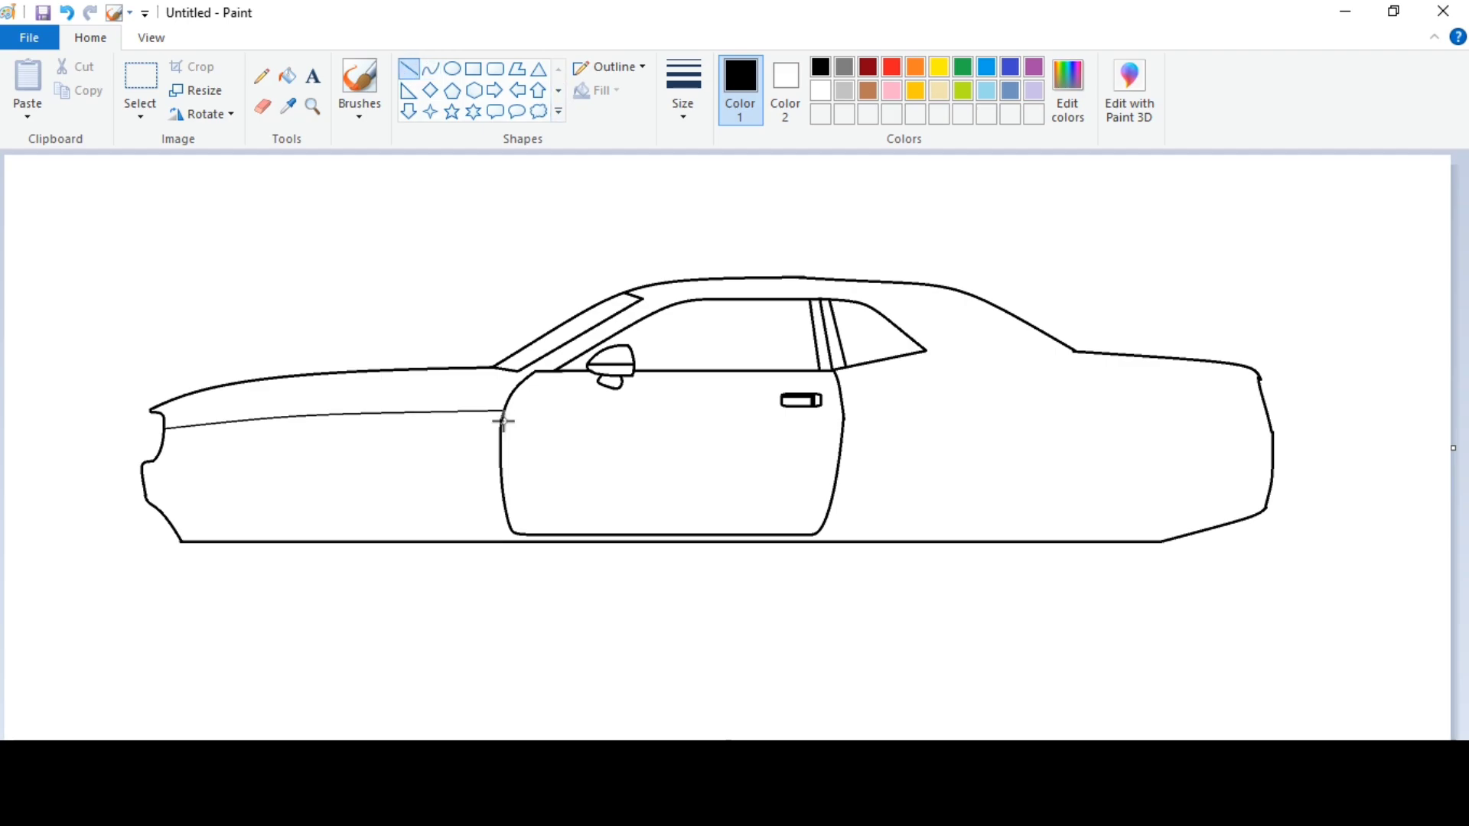
drag(503, 411, 842, 410)
drag(988, 389, 1257, 393)
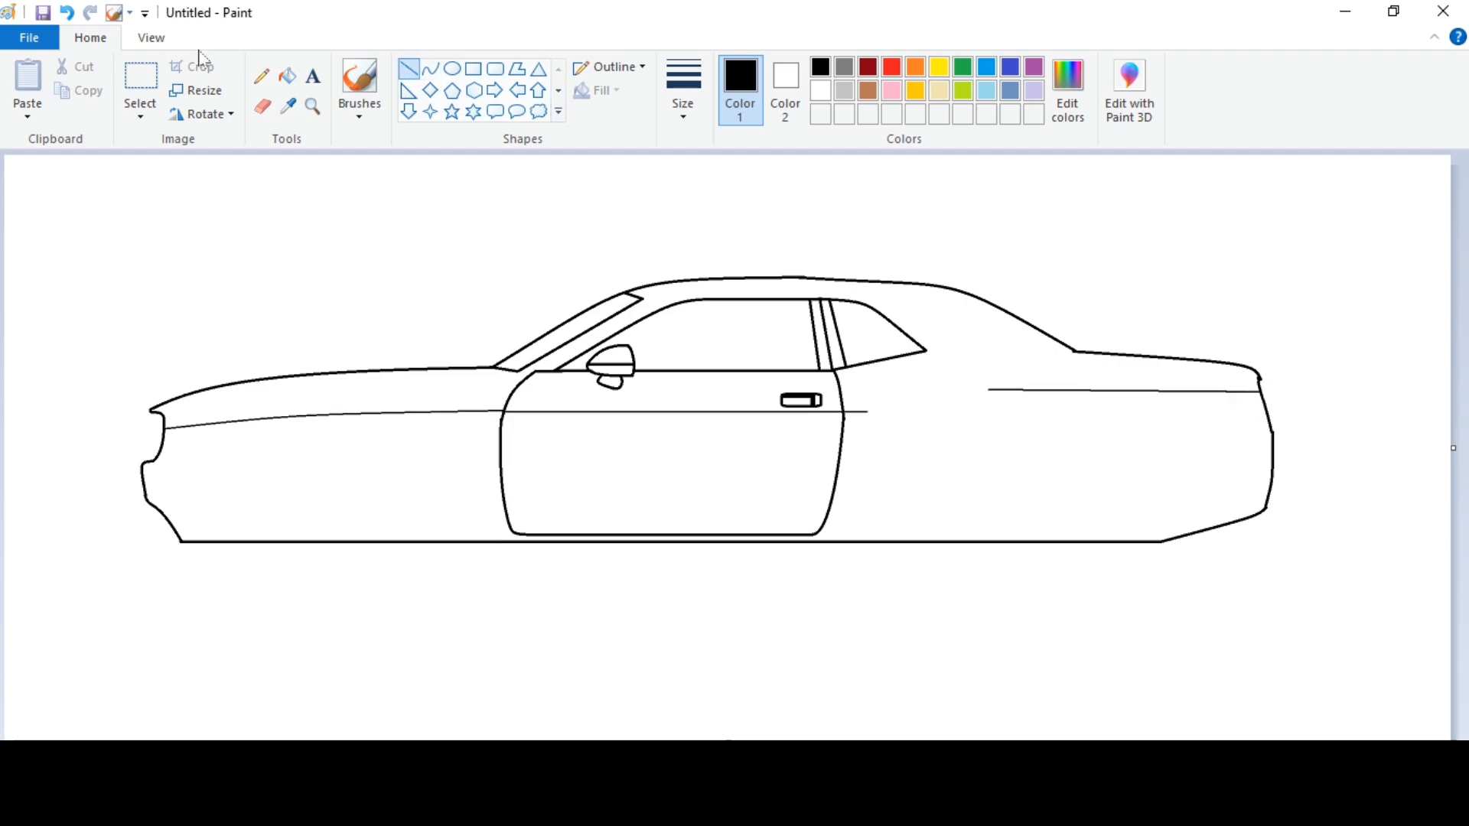
Connect the door's body line to the higher rear fender line with a smooth S-shaped curve.
click(152, 38)
click(28, 78)
scroll(321, 708, down, 3)
drag(329, 743, 899, 743)
click(90, 37)
click(262, 106)
click(430, 69)
drag(554, 369, 812, 333)
drag(677, 353, 725, 339)
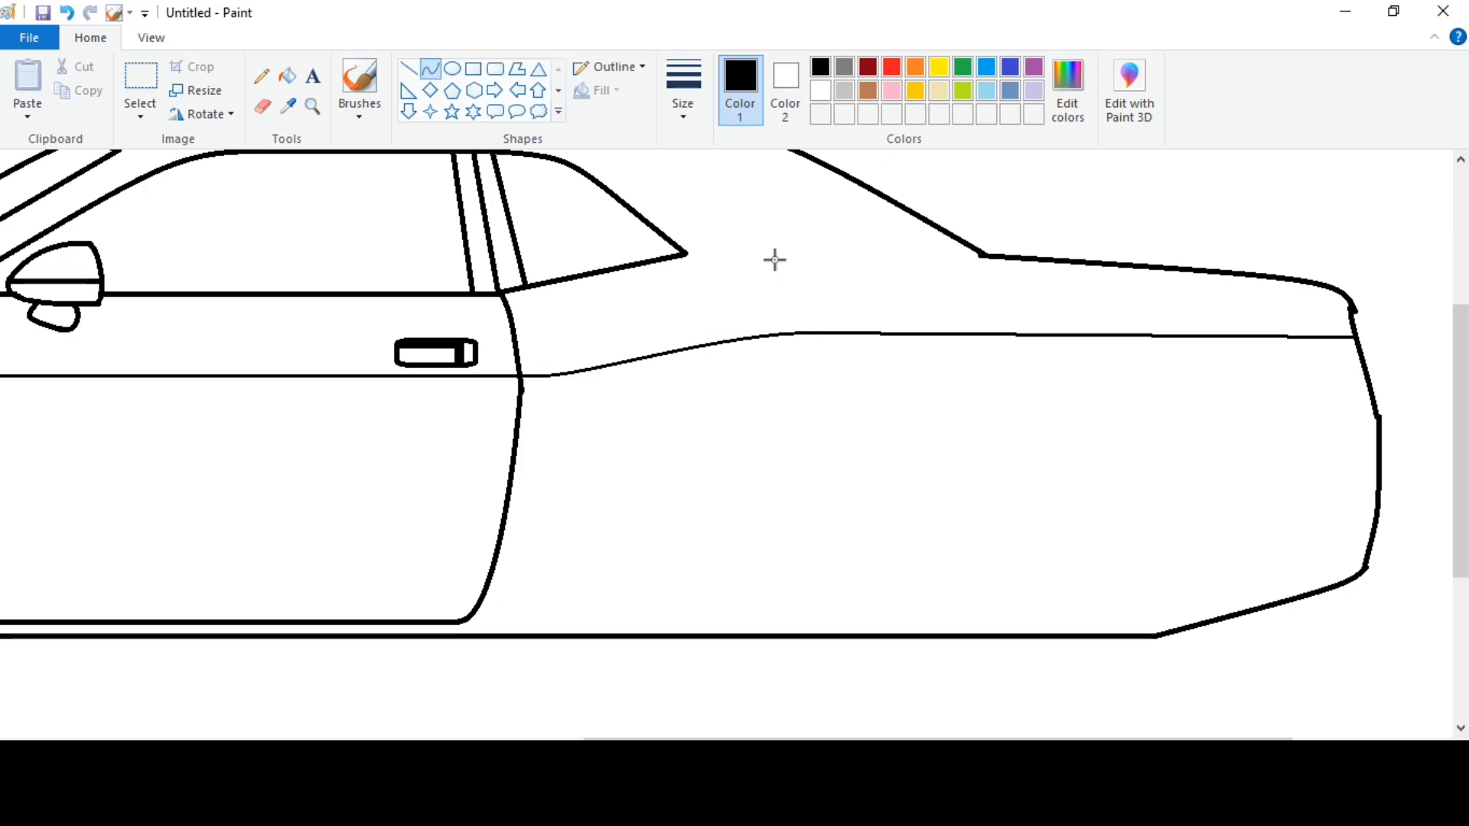
Draw the front wheel as a circle in the third line width and position it over the base line ahead of the door.
click(152, 37)
click(74, 84)
click(107, 38)
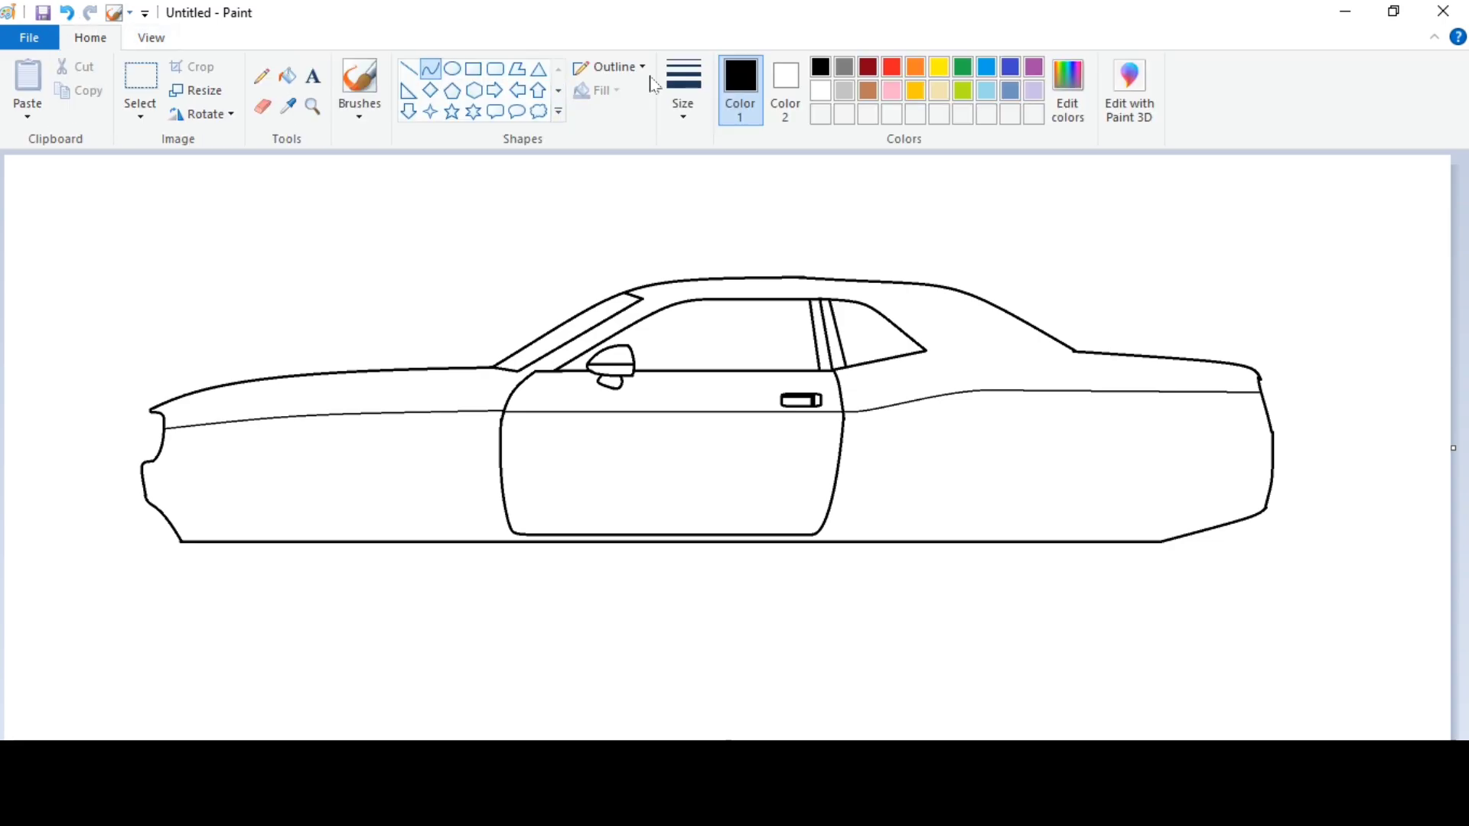
click(683, 90)
click(676, 232)
click(452, 69)
drag(254, 427, 427, 665)
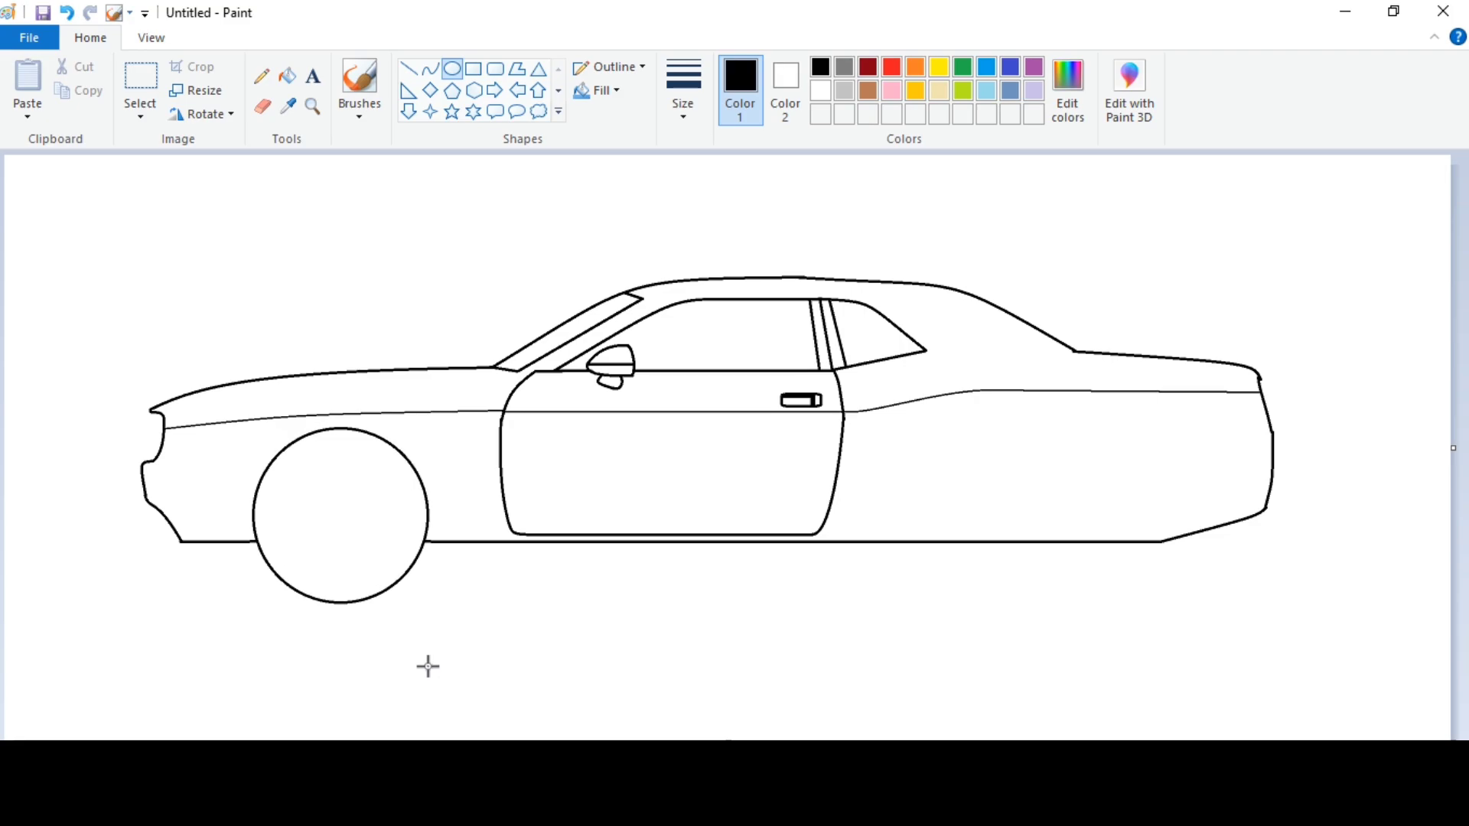
drag(356, 518, 362, 529)
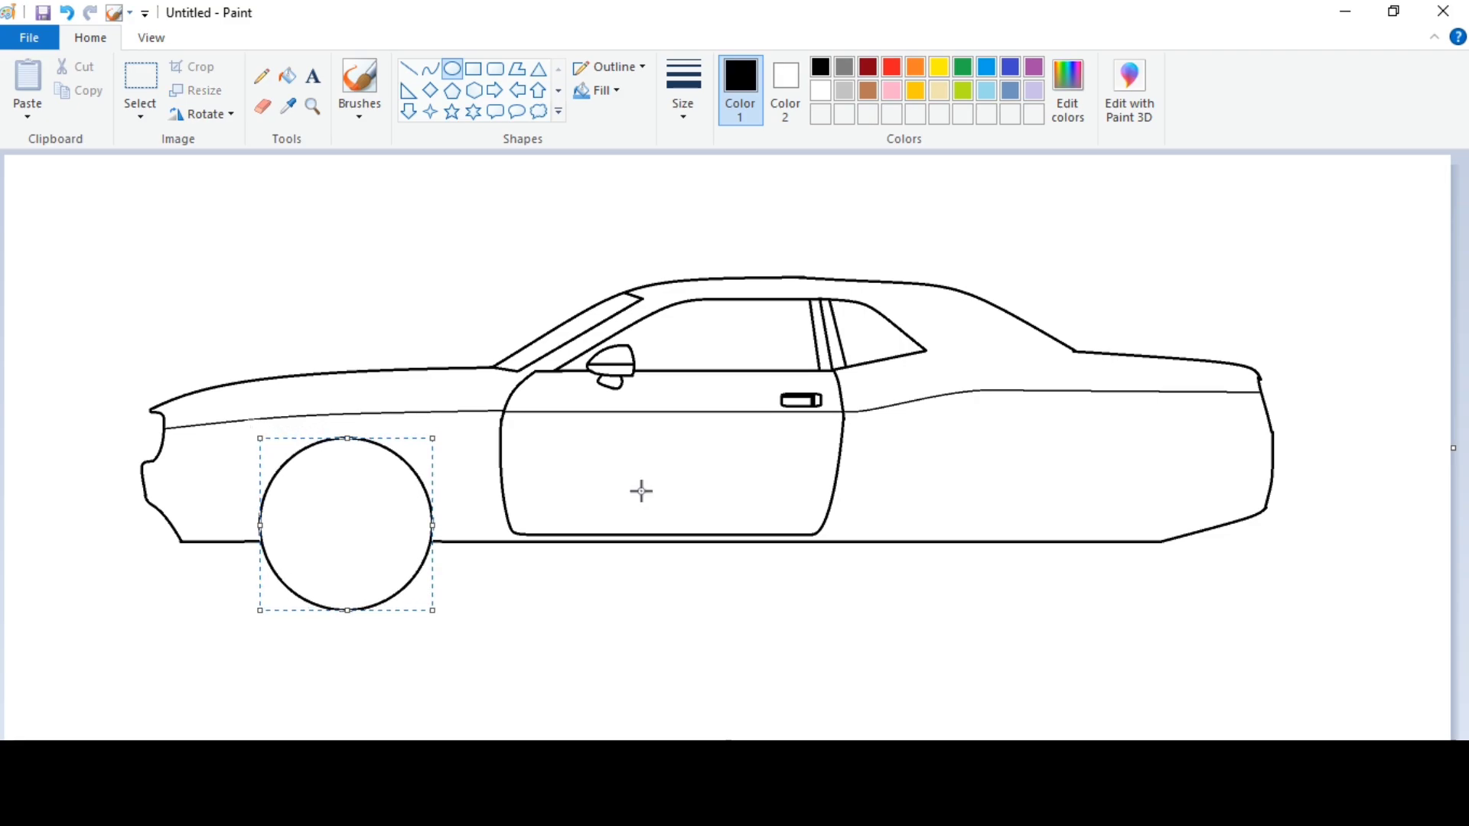
Draw the front half of the front wheel arch as a curve from the base line ahead of the wheel to above the tyre.
click(597, 90)
click(609, 144)
click(431, 68)
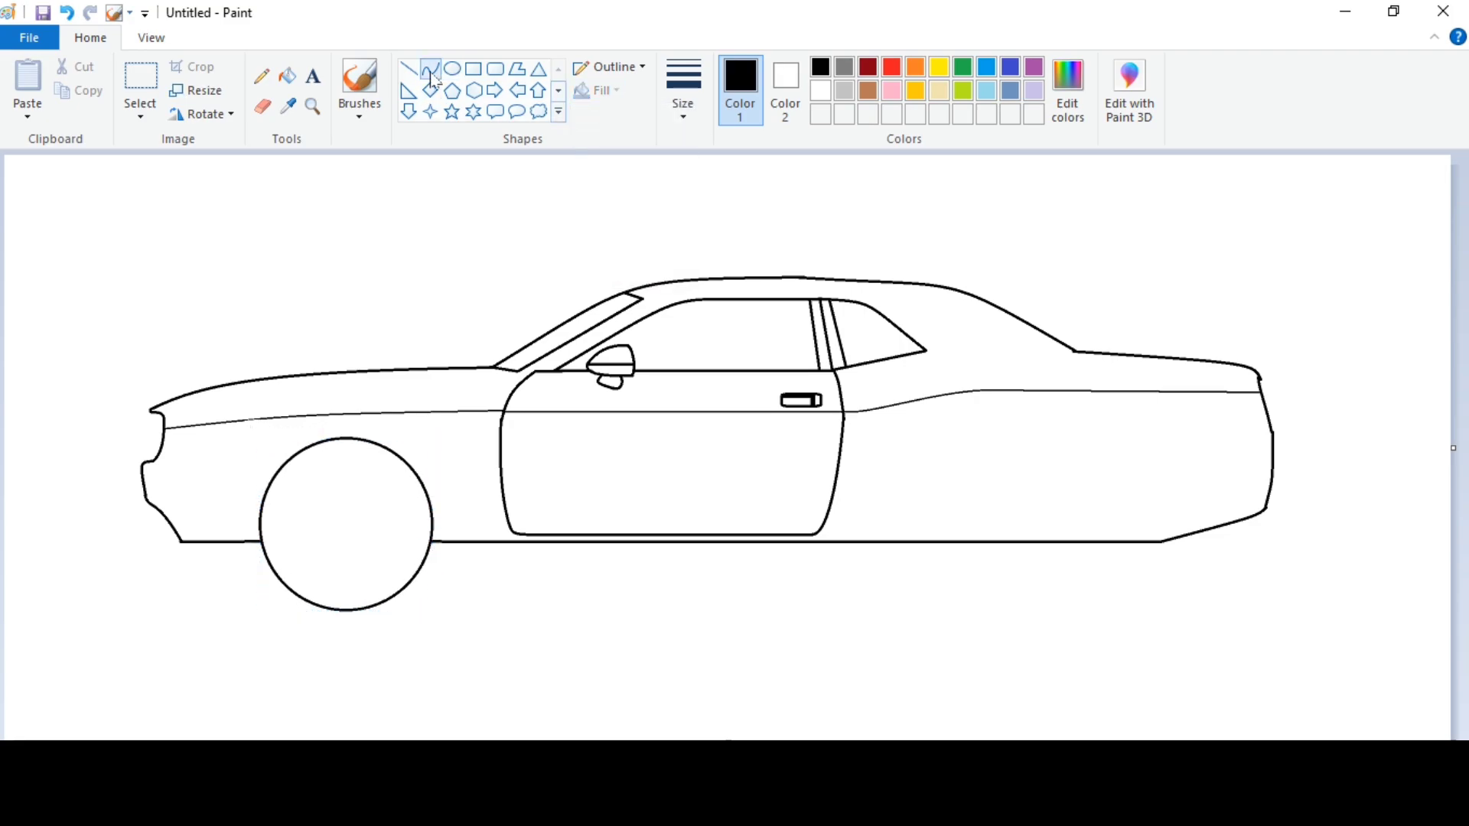
click(151, 37)
click(27, 84)
drag(484, 488, 678, 261)
drag(514, 312, 495, 318)
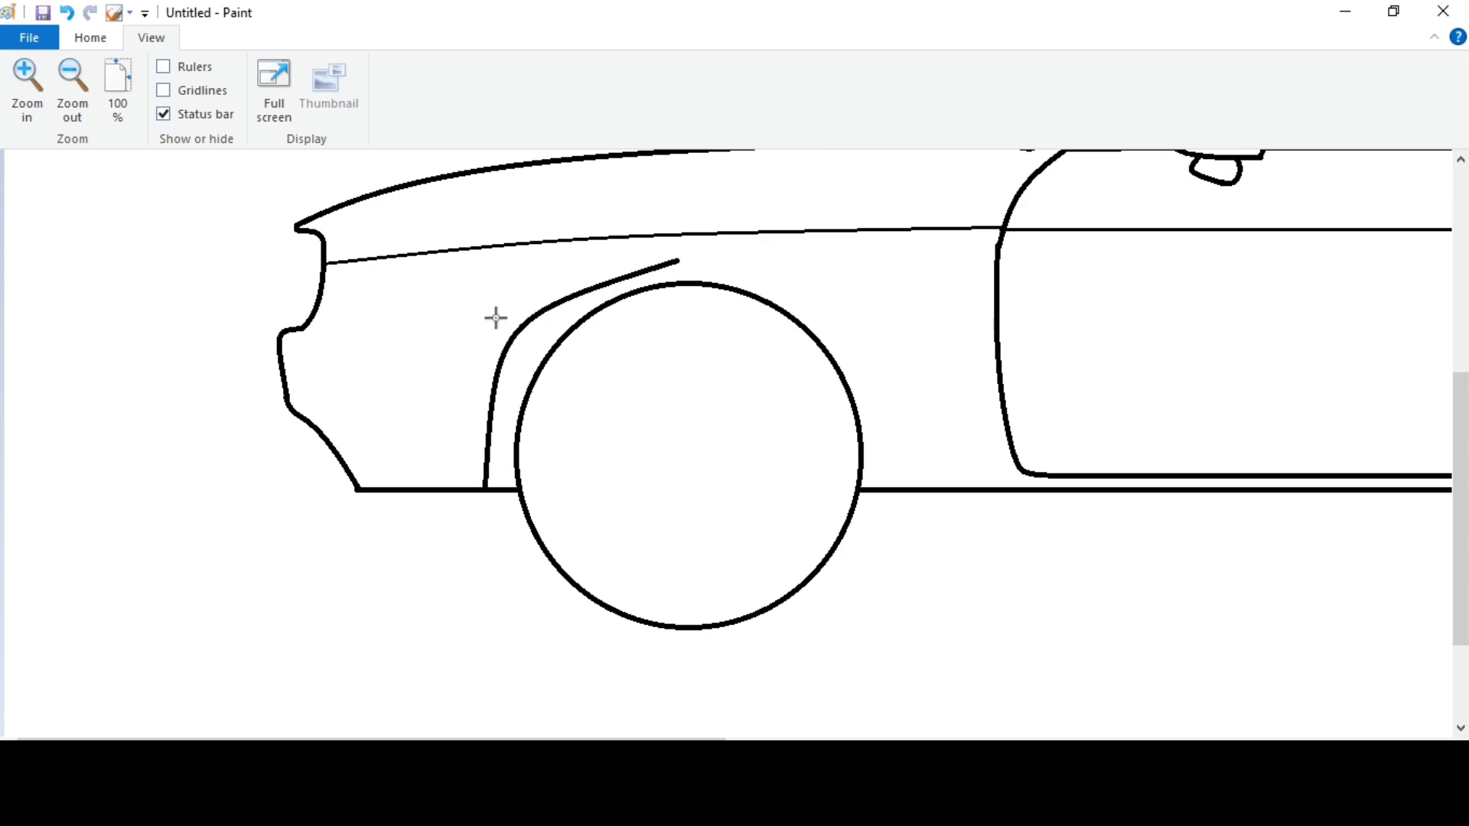
drag(536, 270, 548, 262)
drag(488, 367, 494, 372)
drag(587, 261, 587, 266)
drag(677, 374, 689, 374)
click(866, 333)
Complete the front wheel arch with a mirrored curve from its crown down to the base line behind the wheel.
drag(690, 265, 888, 491)
mouse_move(850, 313)
mouse_down()
mouse_move(788, 263)
mouse_move(876, 308)
mouse_move(867, 290)
mouse_up()
click(968, 308)
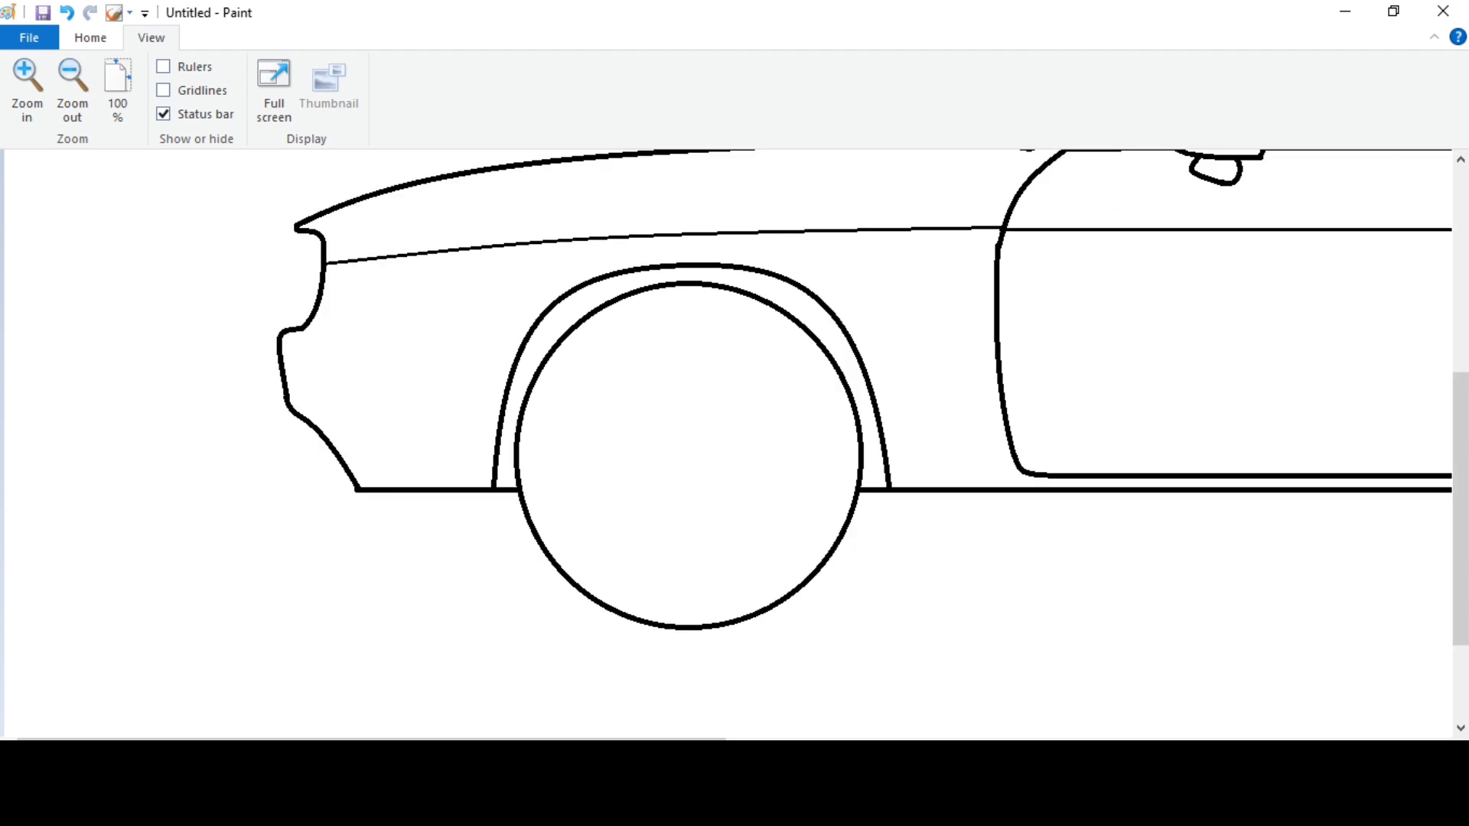
Draw the side sill below the door, with a rounded corner down from the front arch and a straight line running rearward.
drag(371, 742, 625, 742)
click(92, 41)
mouse_move(417, 534)
mouse_down()
mouse_move(365, 533)
mouse_move(1213, 528)
mouse_up()
click(397, 525)
click(409, 68)
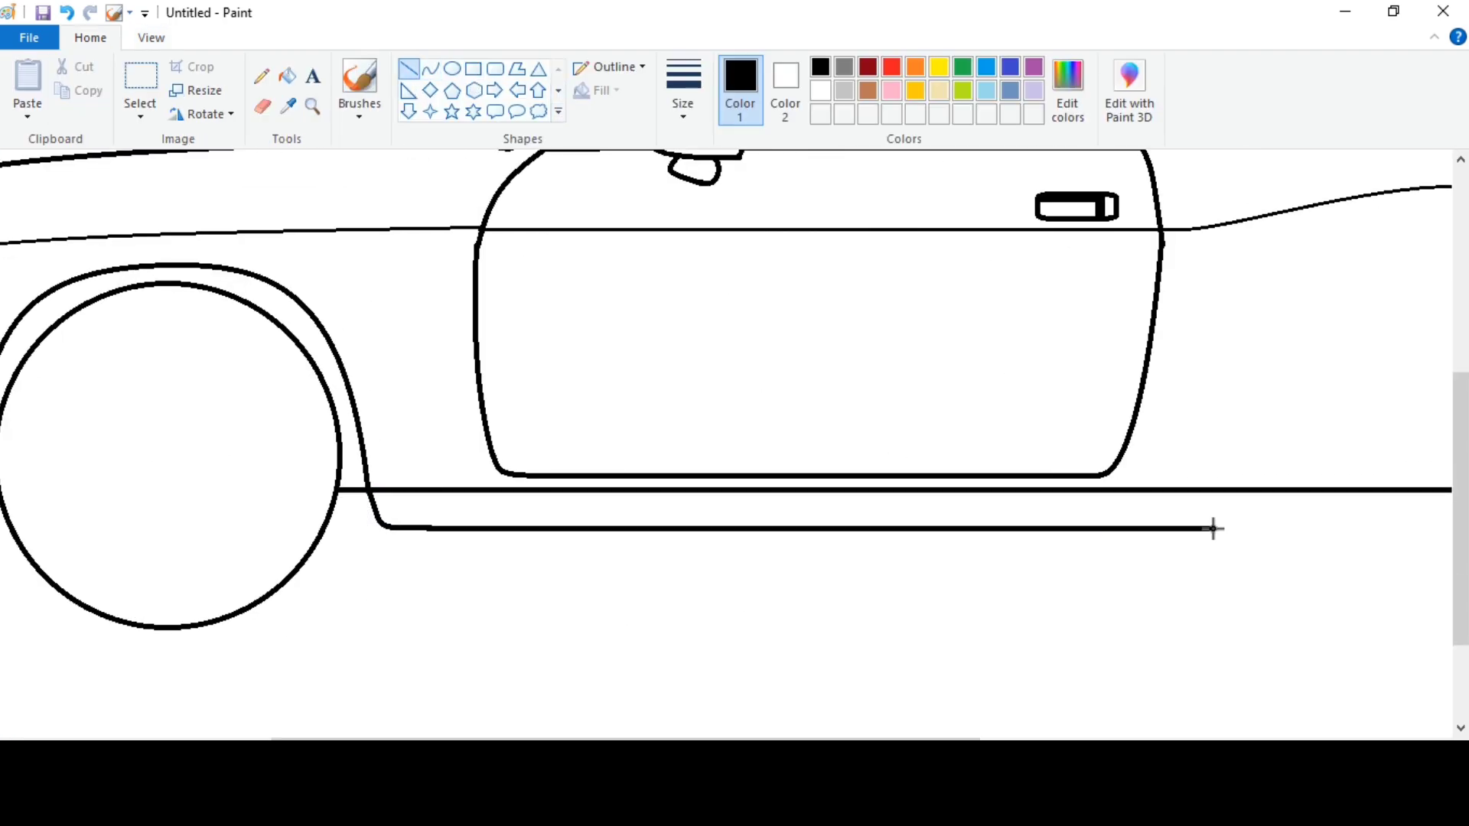
drag(1097, 529, 1104, 529)
click(903, 635)
Draw the front wheel's rim as a smaller circle and centre it inside the tyre.
drag(665, 739, 934, 740)
click(151, 38)
click(72, 93)
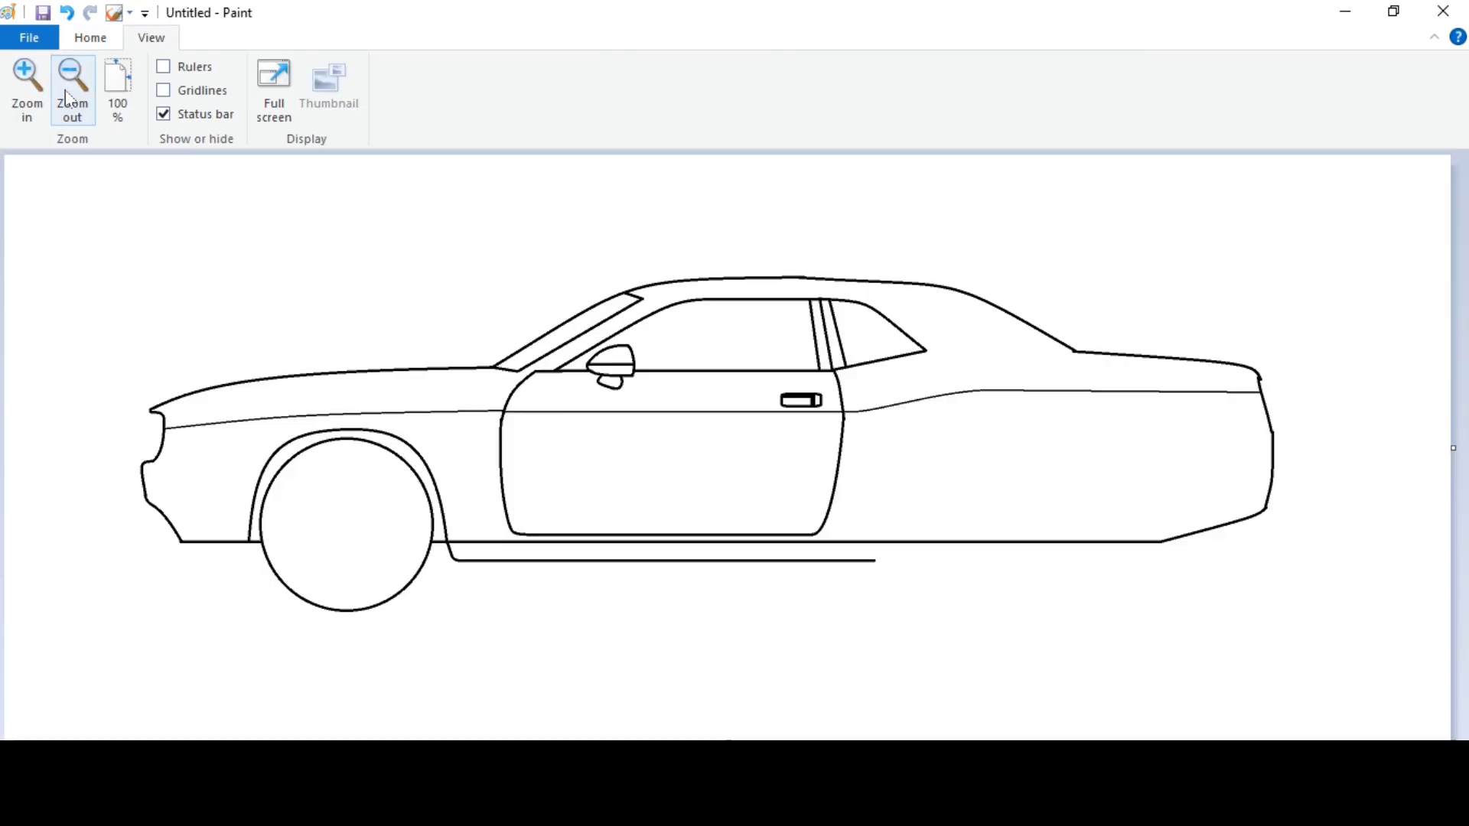
click(27, 90)
scroll(403, 285, down, 4)
click(90, 38)
click(452, 68)
drag(600, 341, 803, 559)
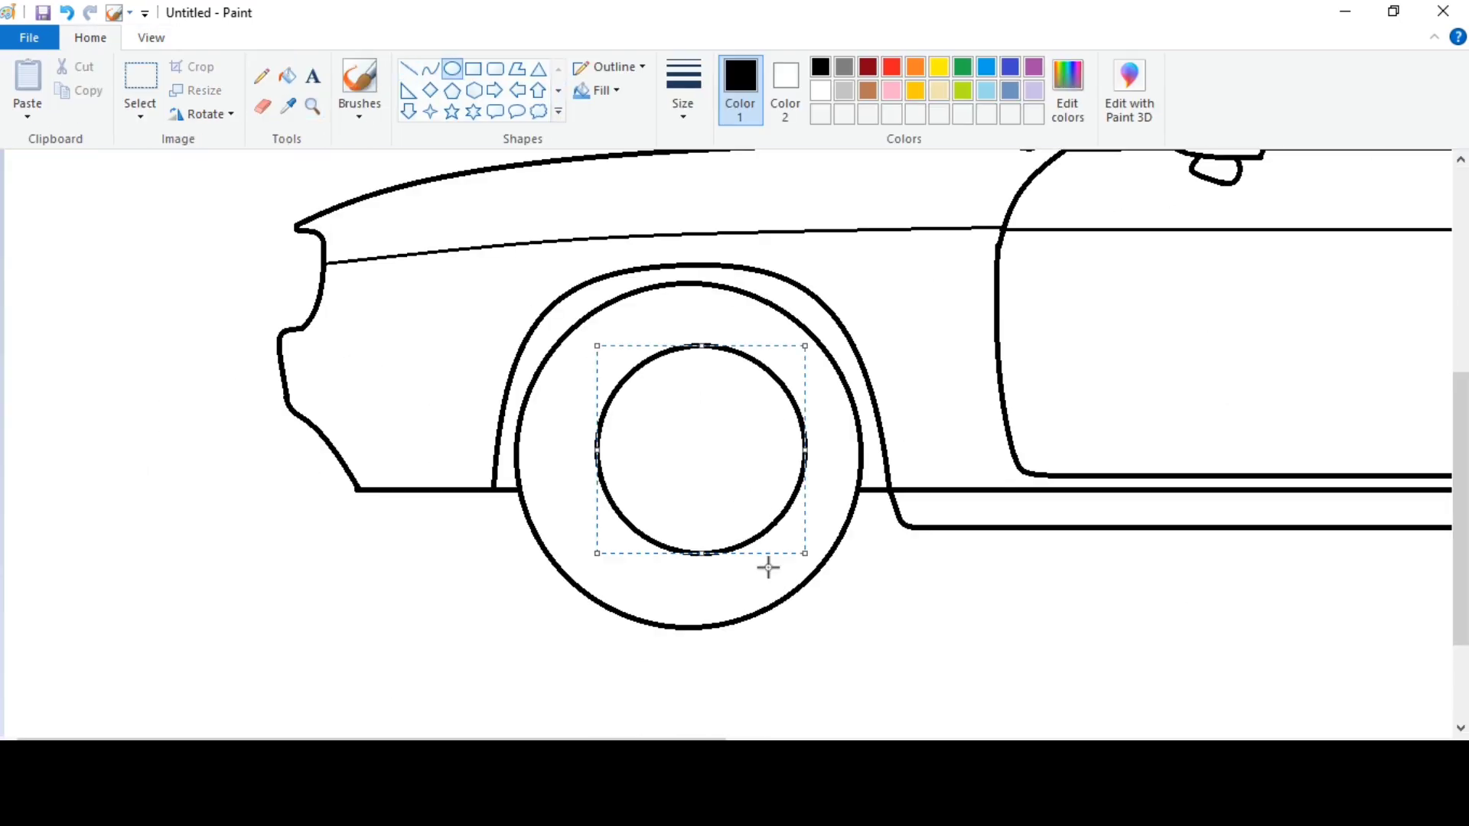
drag(697, 438, 691, 451)
key(Up)
key(Up)
key(Up)
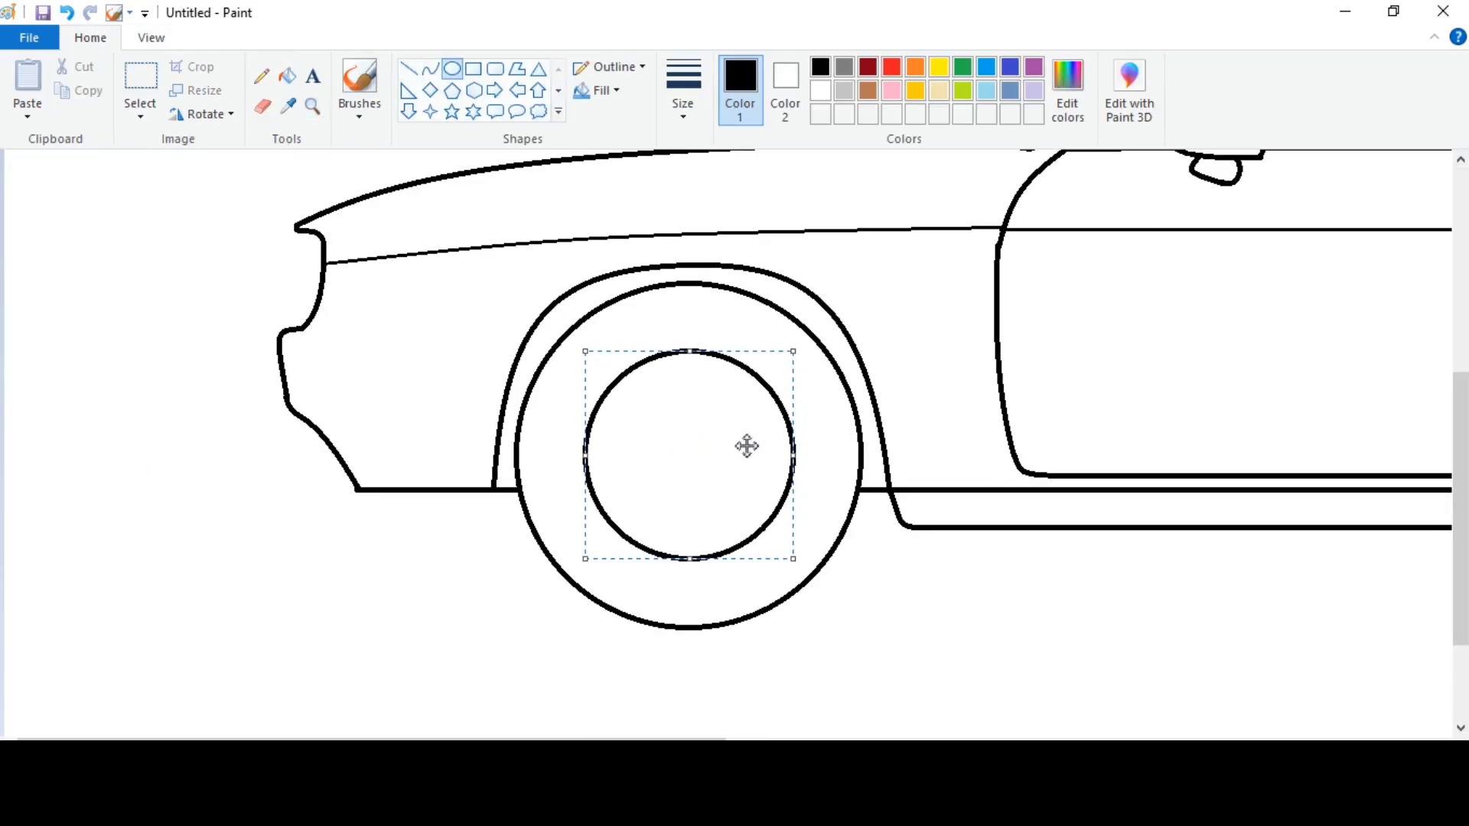
click(1086, 555)
Draw a slightly smaller concentric circle just inside the front rim and nudge it to the centre.
drag(593, 356, 787, 549)
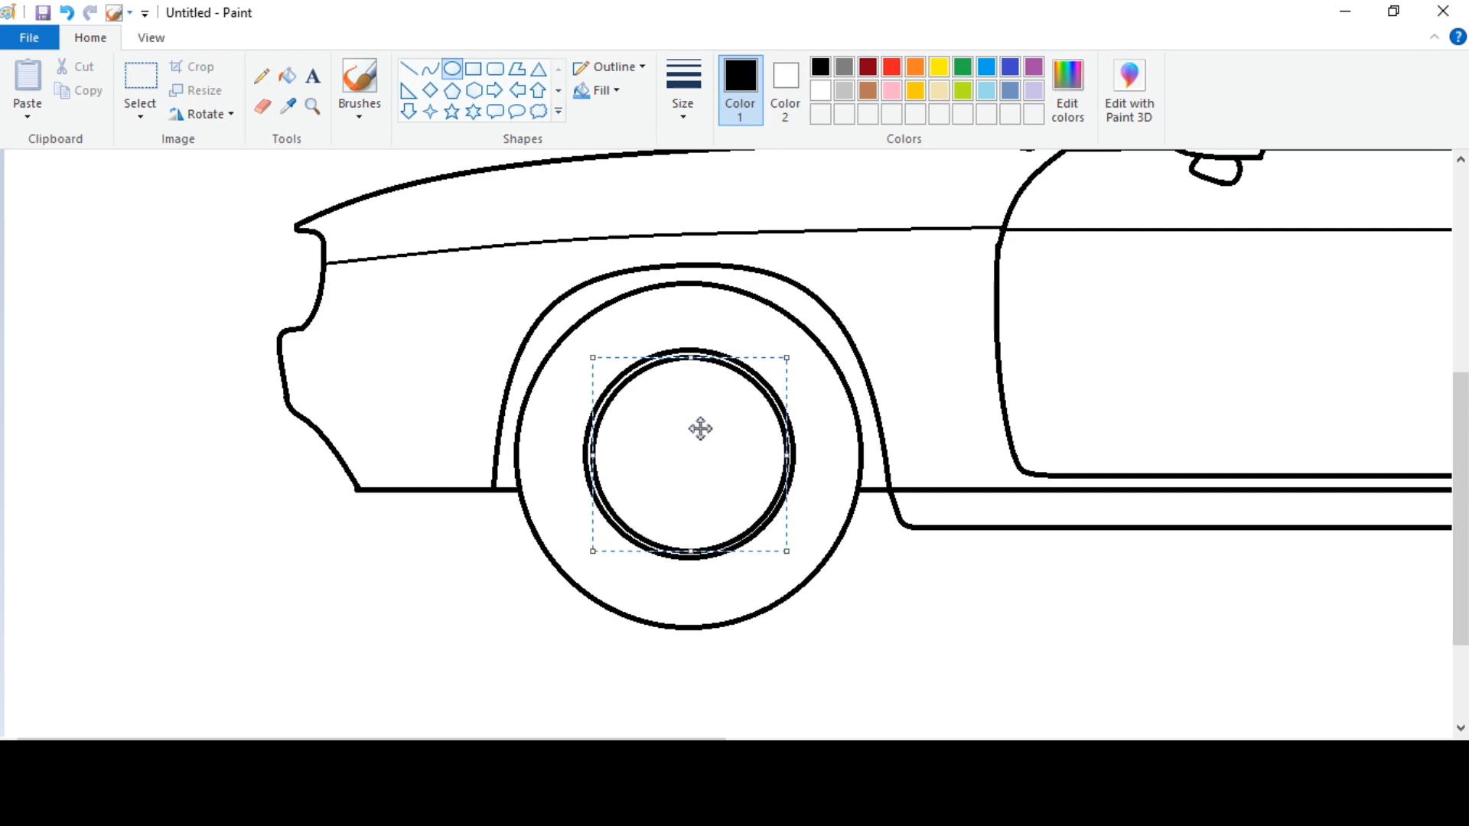
key(Down)
key(Up)
key(Left)
key(Right)
key(Down)
click(896, 446)
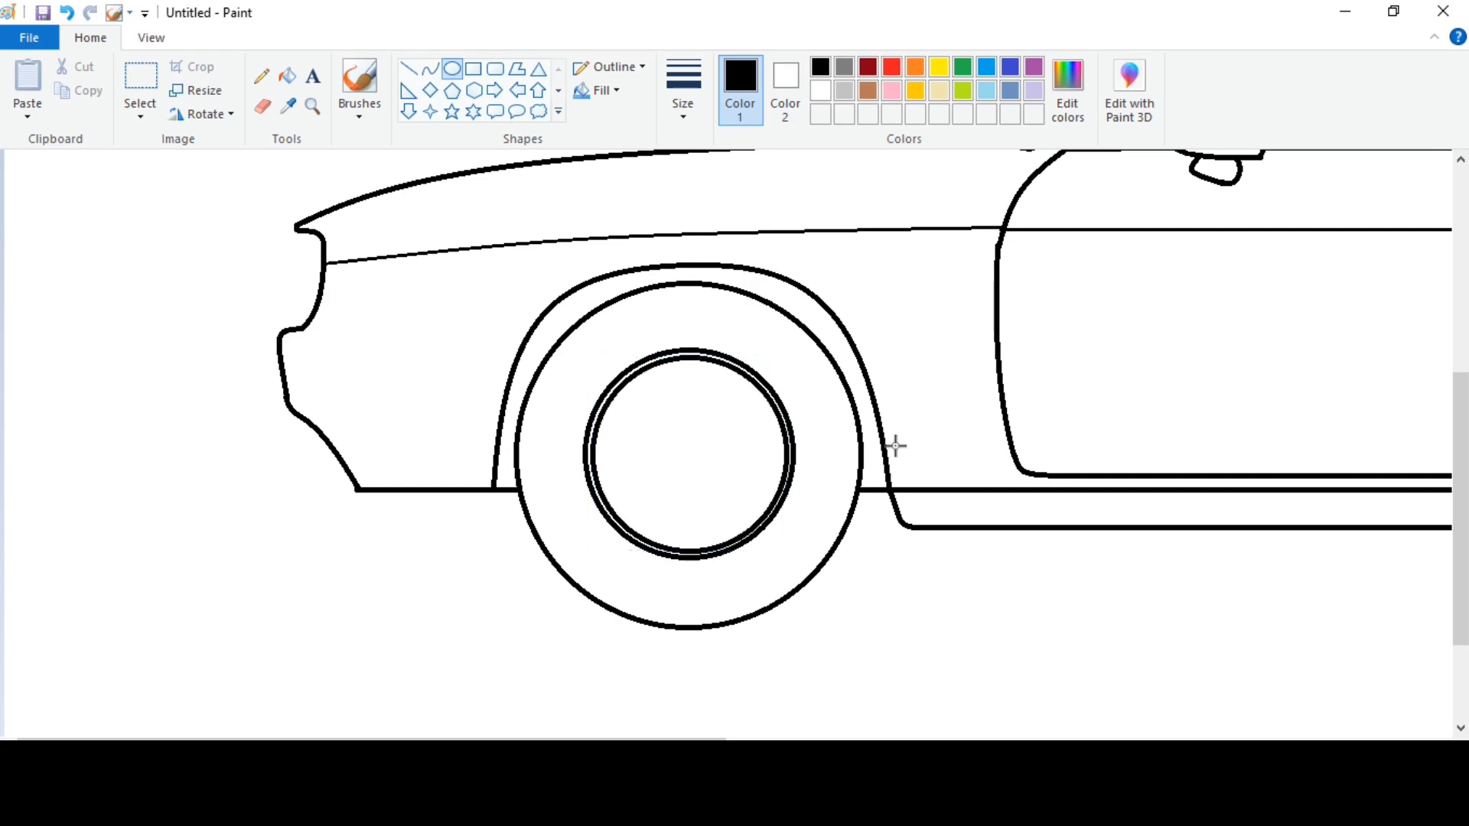
Copy the front wheel together with its arch and sill corner, and paste a duplicate onto the canvas.
click(146, 39)
click(75, 86)
click(91, 38)
click(140, 76)
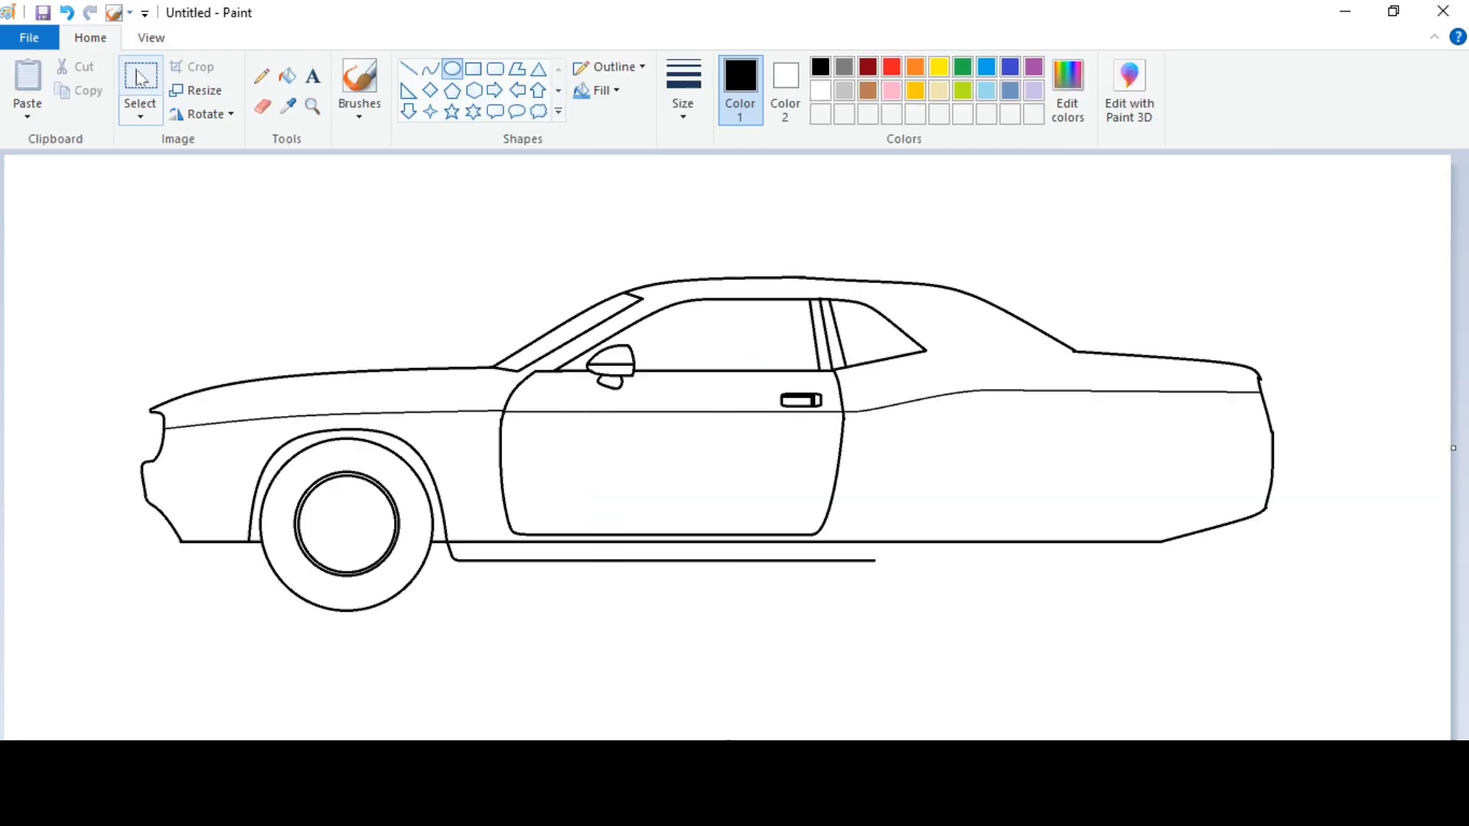
drag(455, 619, 463, 620)
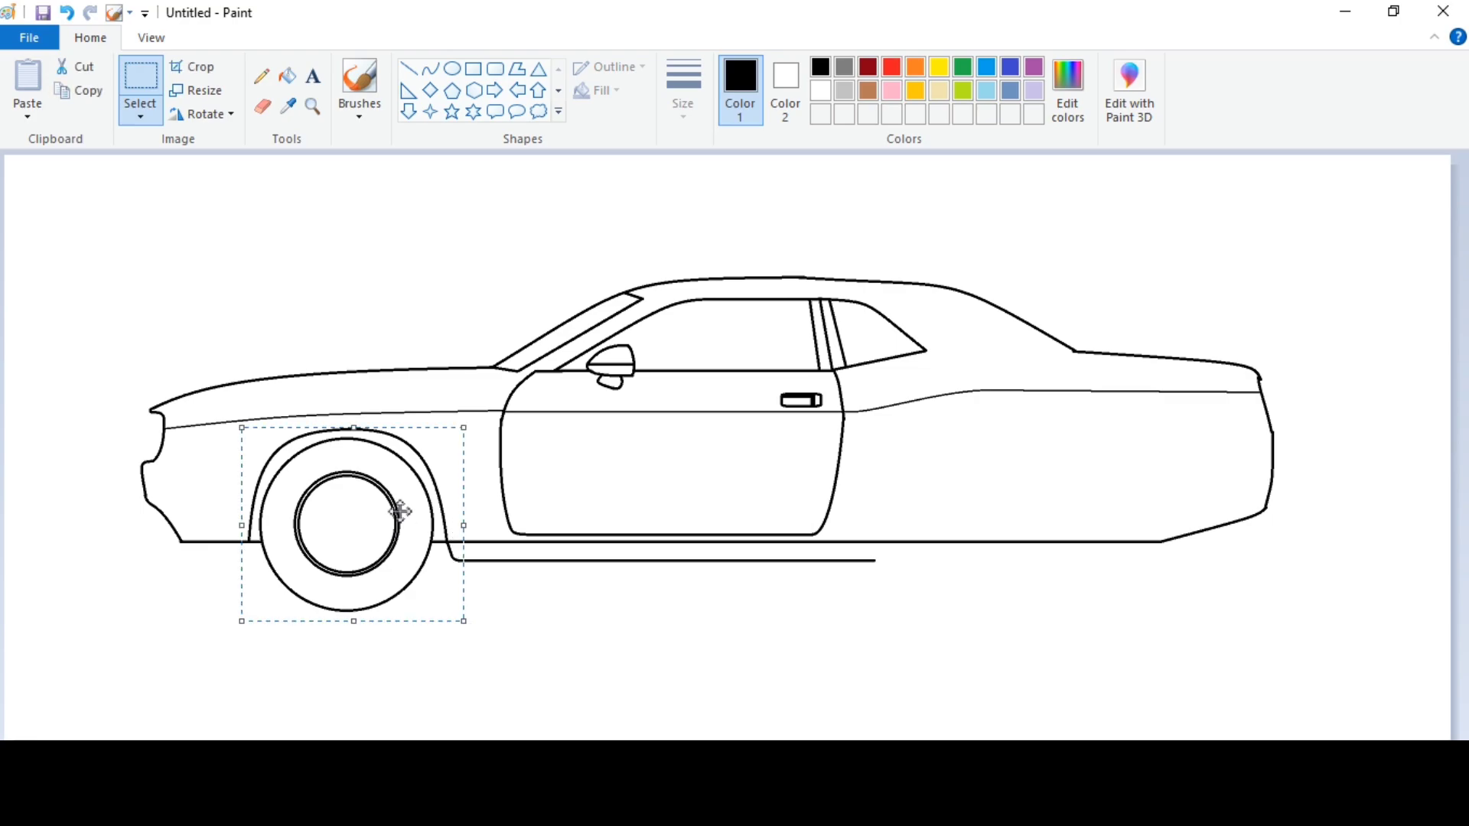
right_click(401, 509)
click(450, 547)
click(347, 256)
right_click(348, 257)
click(397, 318)
Flip the pasted wheel horizontally and position it over the base line below the rear fender, level with the front wheel.
right_click(115, 218)
mouse_move(229, 400)
click(339, 497)
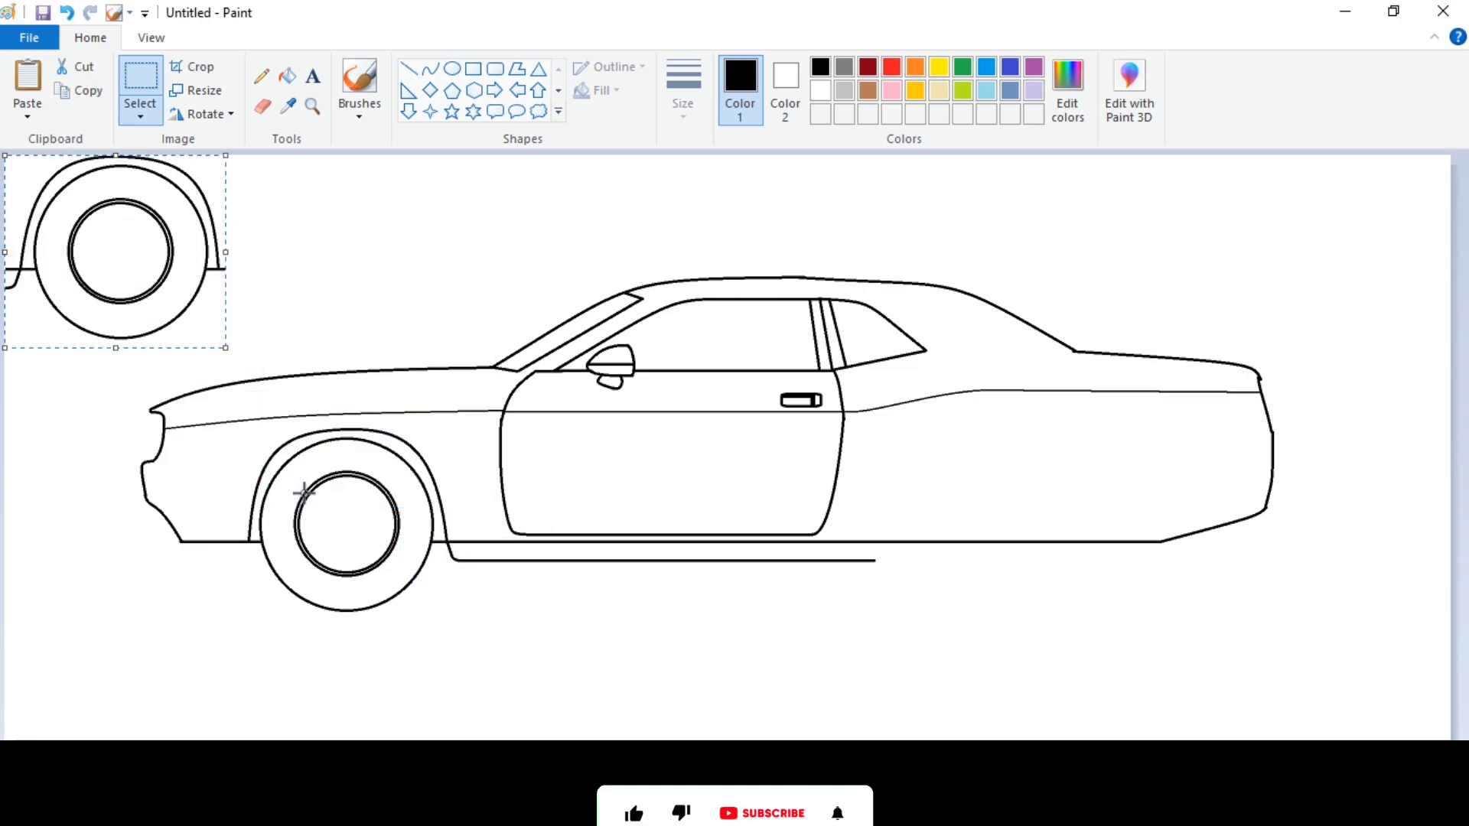
drag(127, 264, 1021, 536)
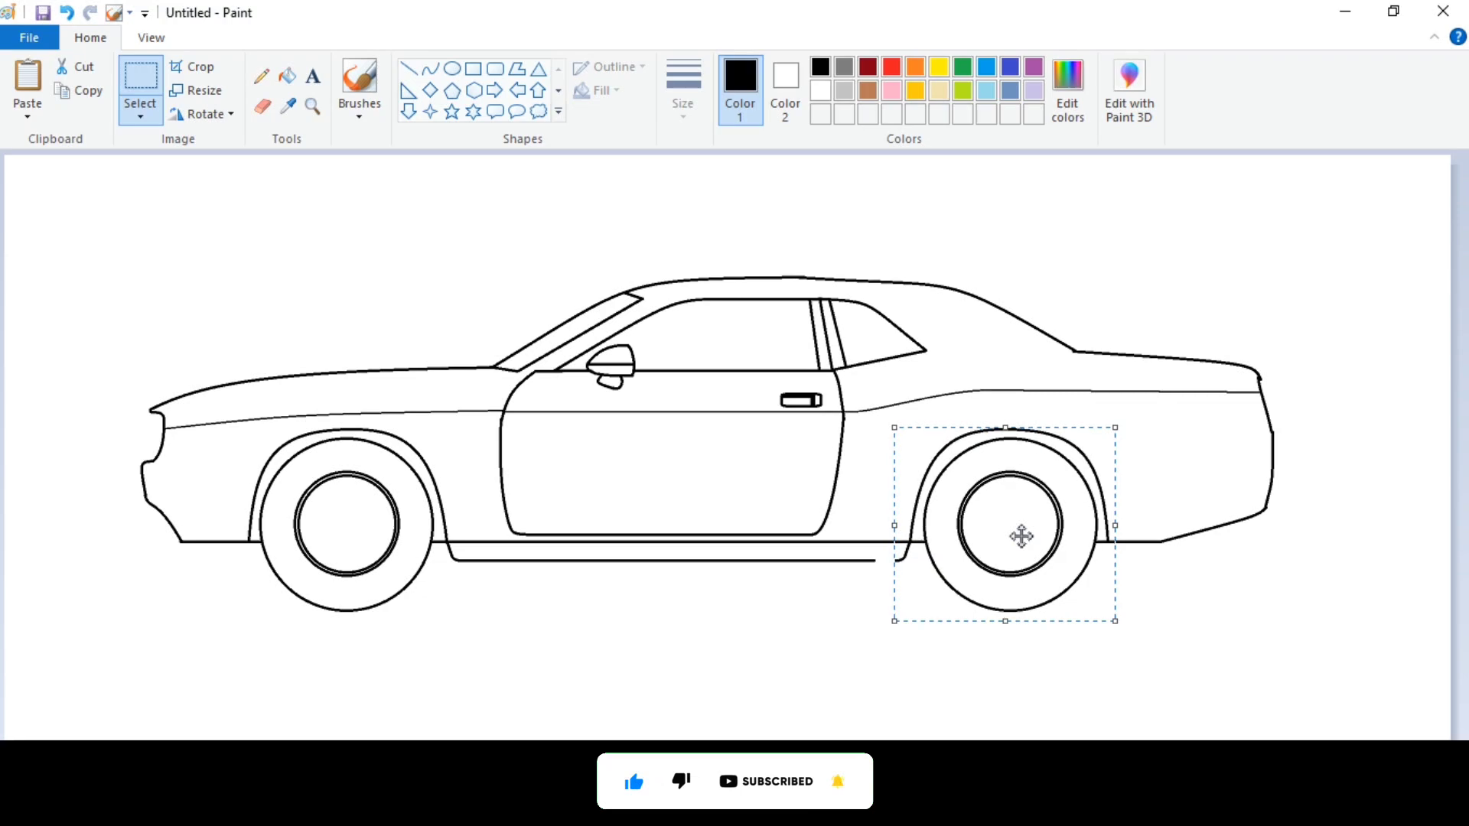
click(1174, 532)
Join the sill line to the rounded sill corner at the rear wheel arch with a straight line.
click(150, 37)
click(28, 84)
scroll(402, 536, down, 5)
drag(405, 745, 937, 745)
click(90, 37)
click(408, 69)
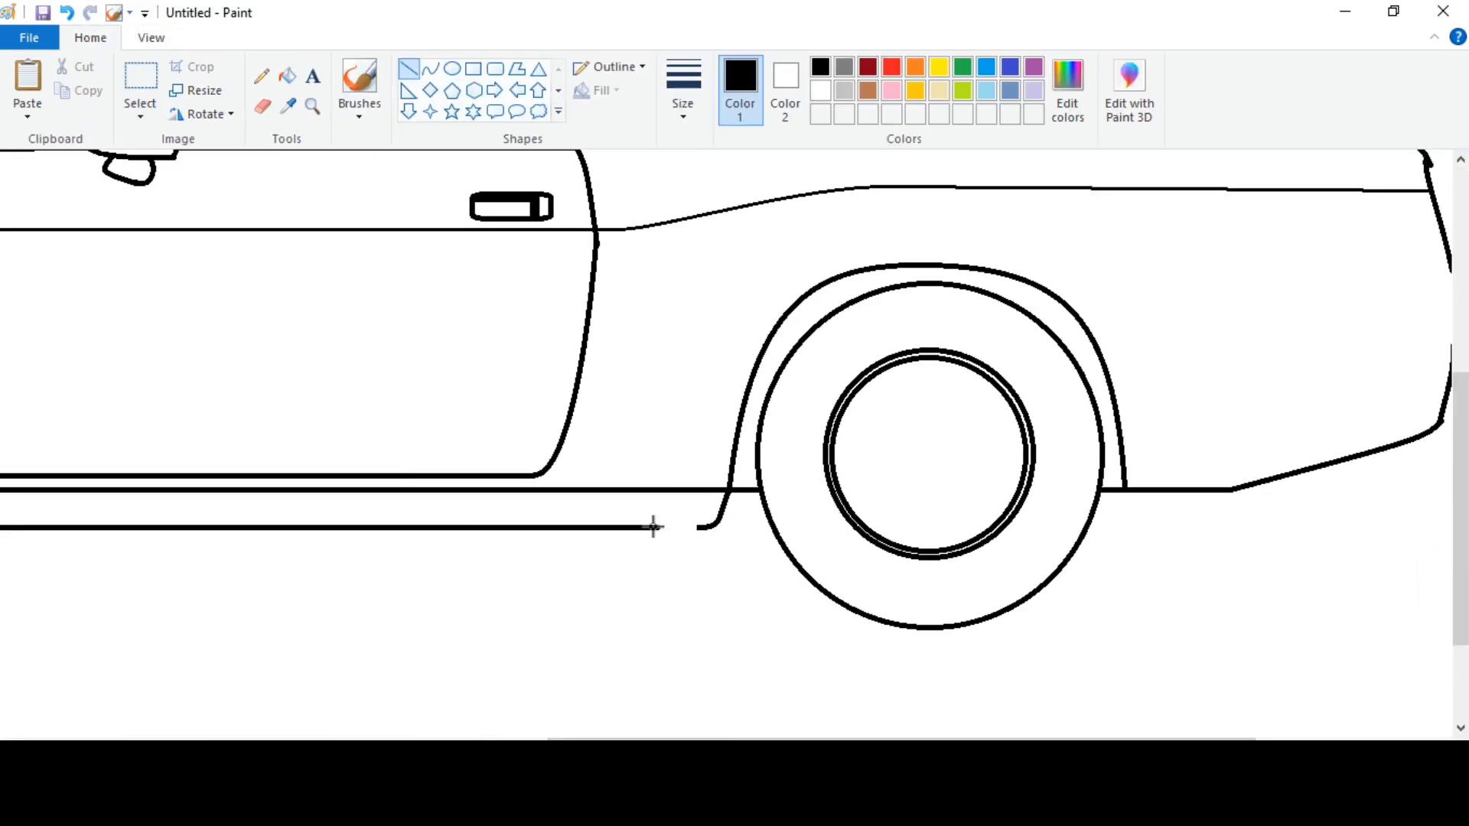
drag(634, 527, 696, 482)
click(807, 643)
Cover the old base line between the two wheel arches in white.
drag(850, 745, 635, 745)
click(820, 91)
mouse_move(249, 490)
mouse_down()
mouse_move(997, 538)
mouse_move(1157, 564)
mouse_up()
Draw thin black horizontal lines from the door's lower corners to the front and rear wheel arches.
click(820, 67)
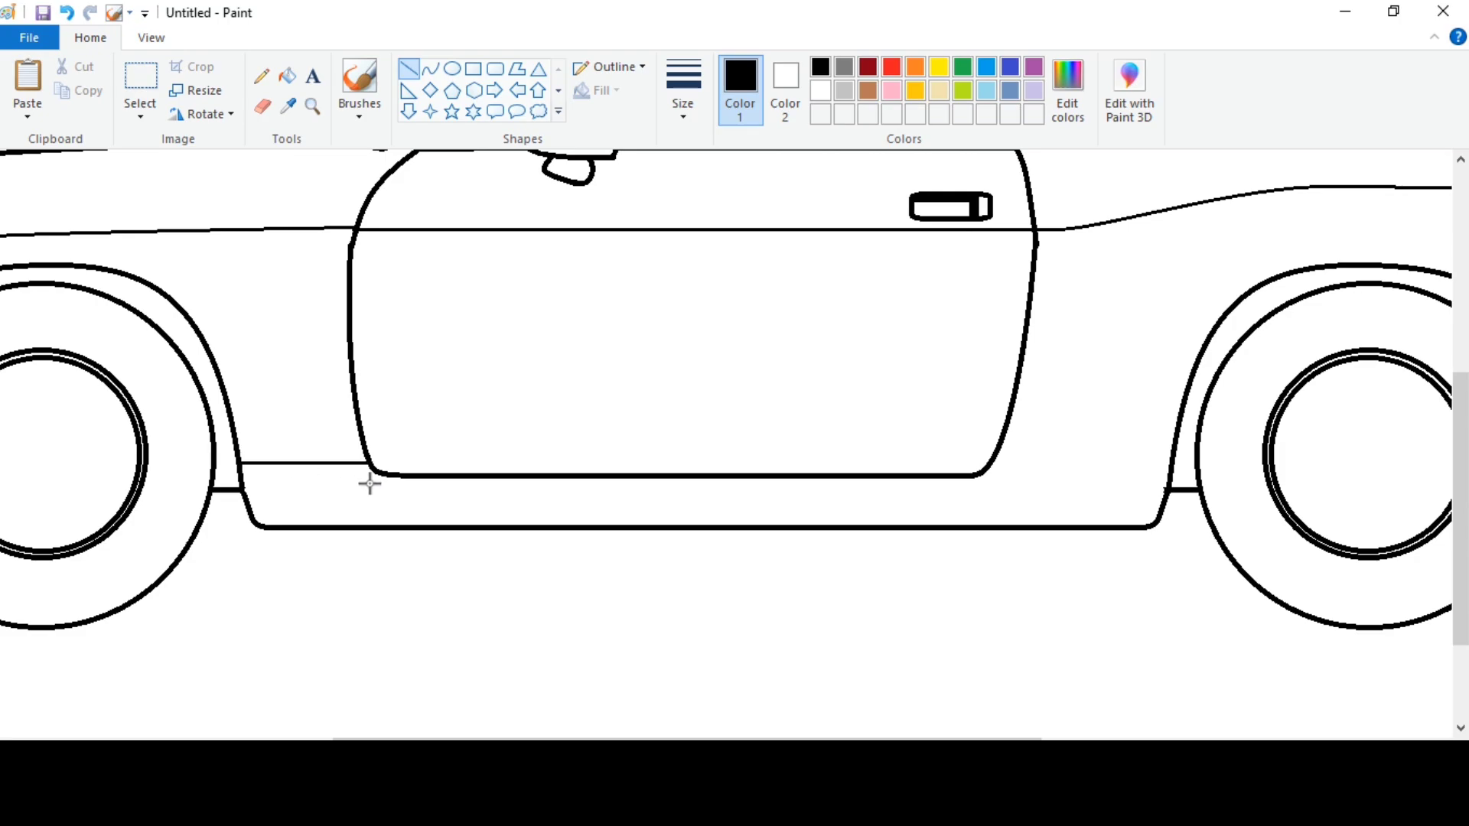
drag(1095, 463, 1171, 463)
click(1012, 501)
Draw a curved lip below the front bumper, in the third line width, from the nose's lower corner to the front arch.
drag(467, 740, 238, 738)
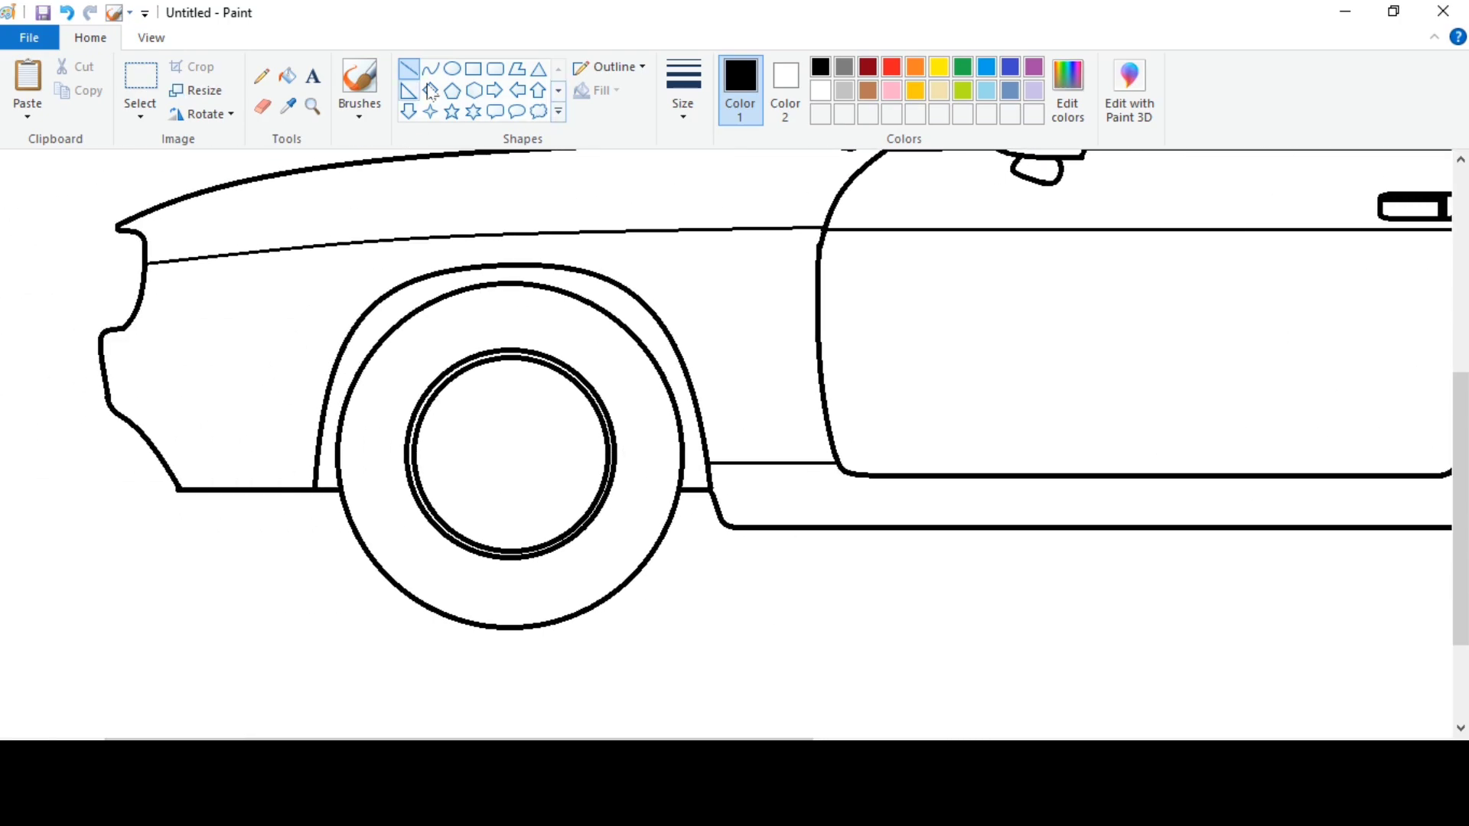
click(430, 68)
click(683, 91)
click(726, 242)
drag(179, 486, 245, 513)
mouse_move(195, 508)
mouse_down()
mouse_move(313, 492)
mouse_move(316, 529)
mouse_up()
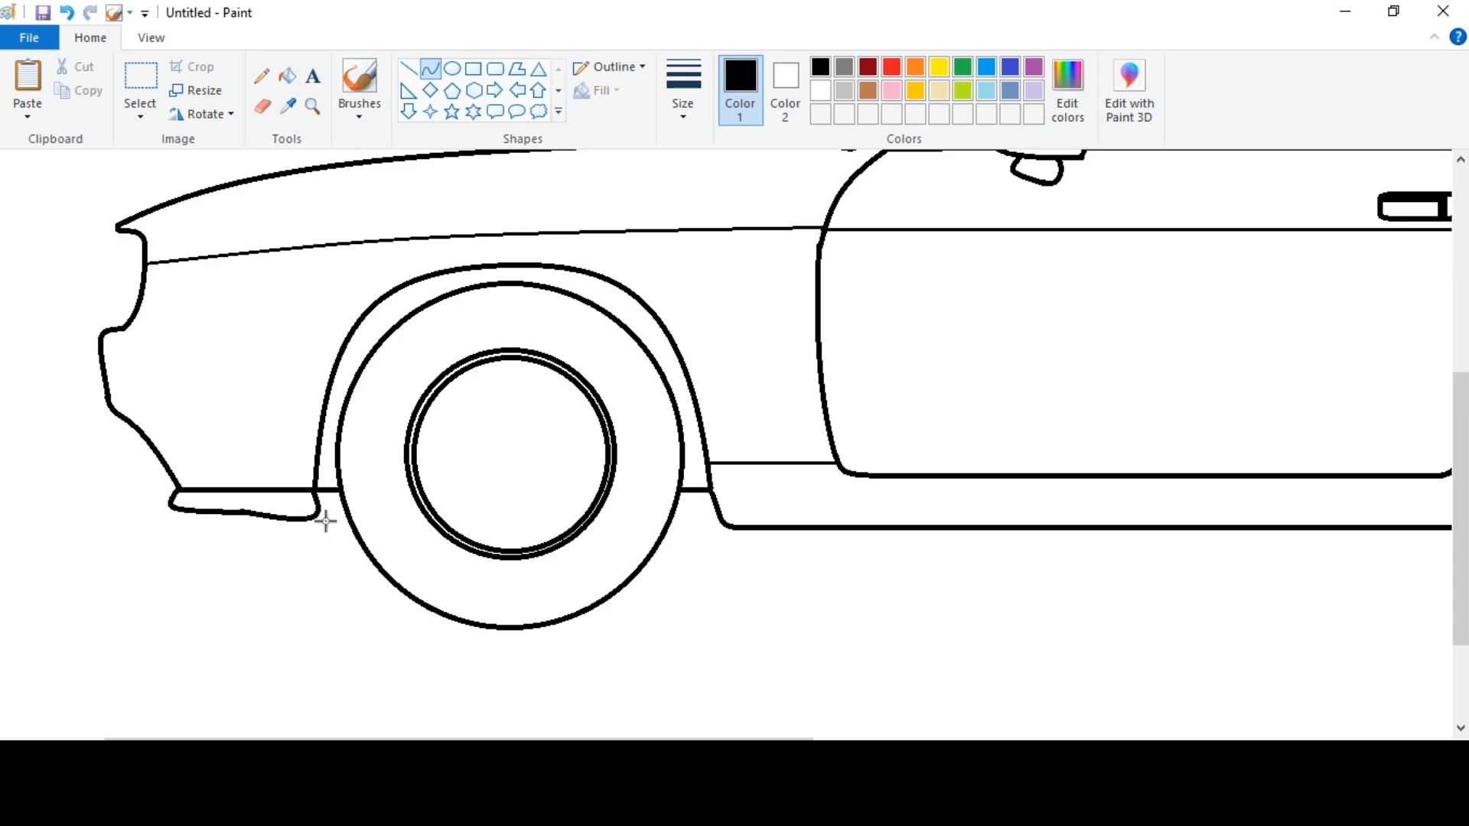
Replace the base line piece between the front arch and the tyre with a short line slightly lower down.
click(262, 107)
click(408, 69)
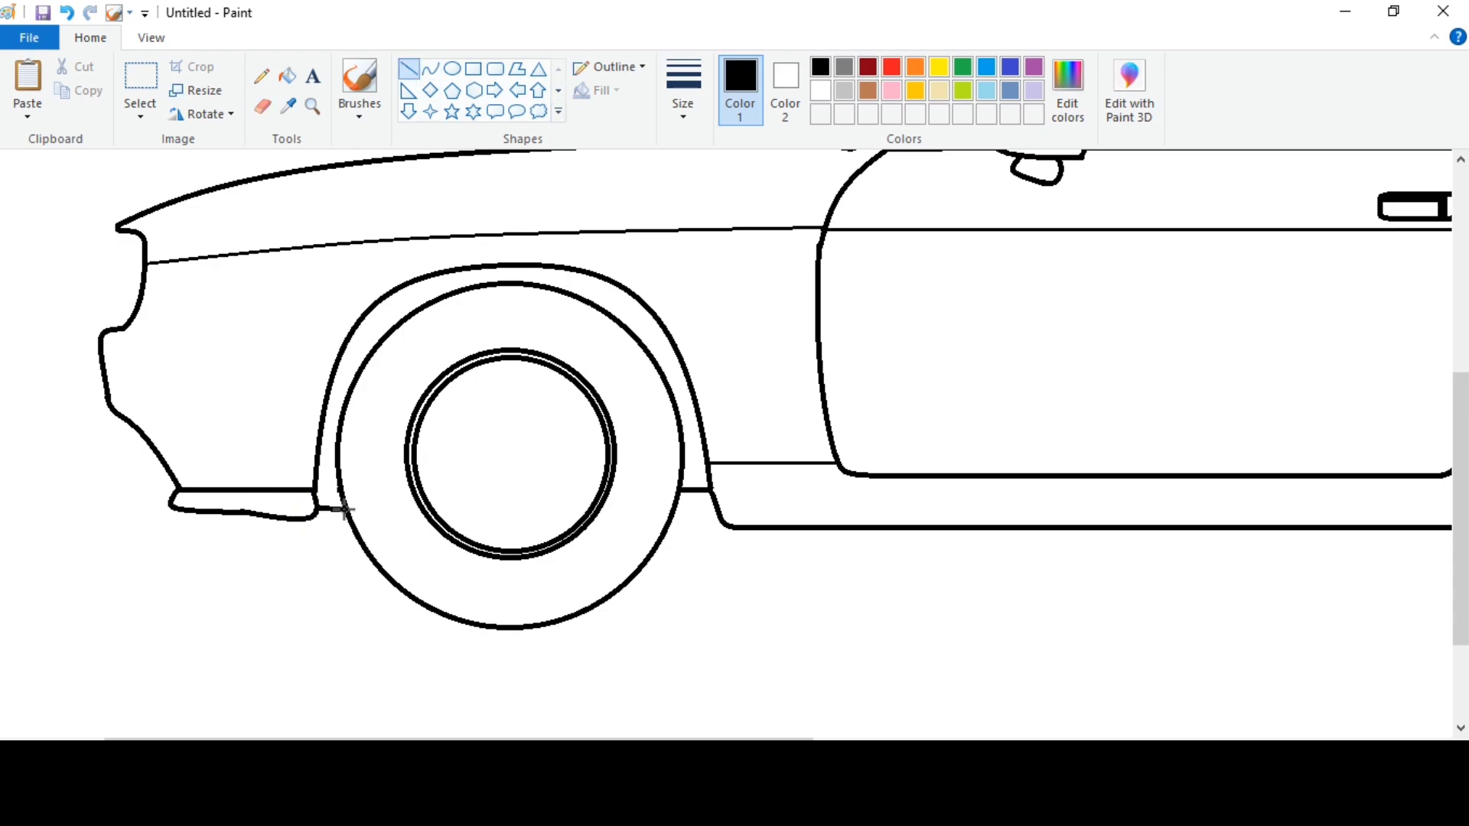
click(396, 421)
Erase the base line piece ahead of the rear tyre and redraw it slightly lower, between the arch and the tyre.
drag(413, 745, 994, 745)
scroll(619, 590, up, 2)
scroll(620, 590, down, 2)
click(262, 106)
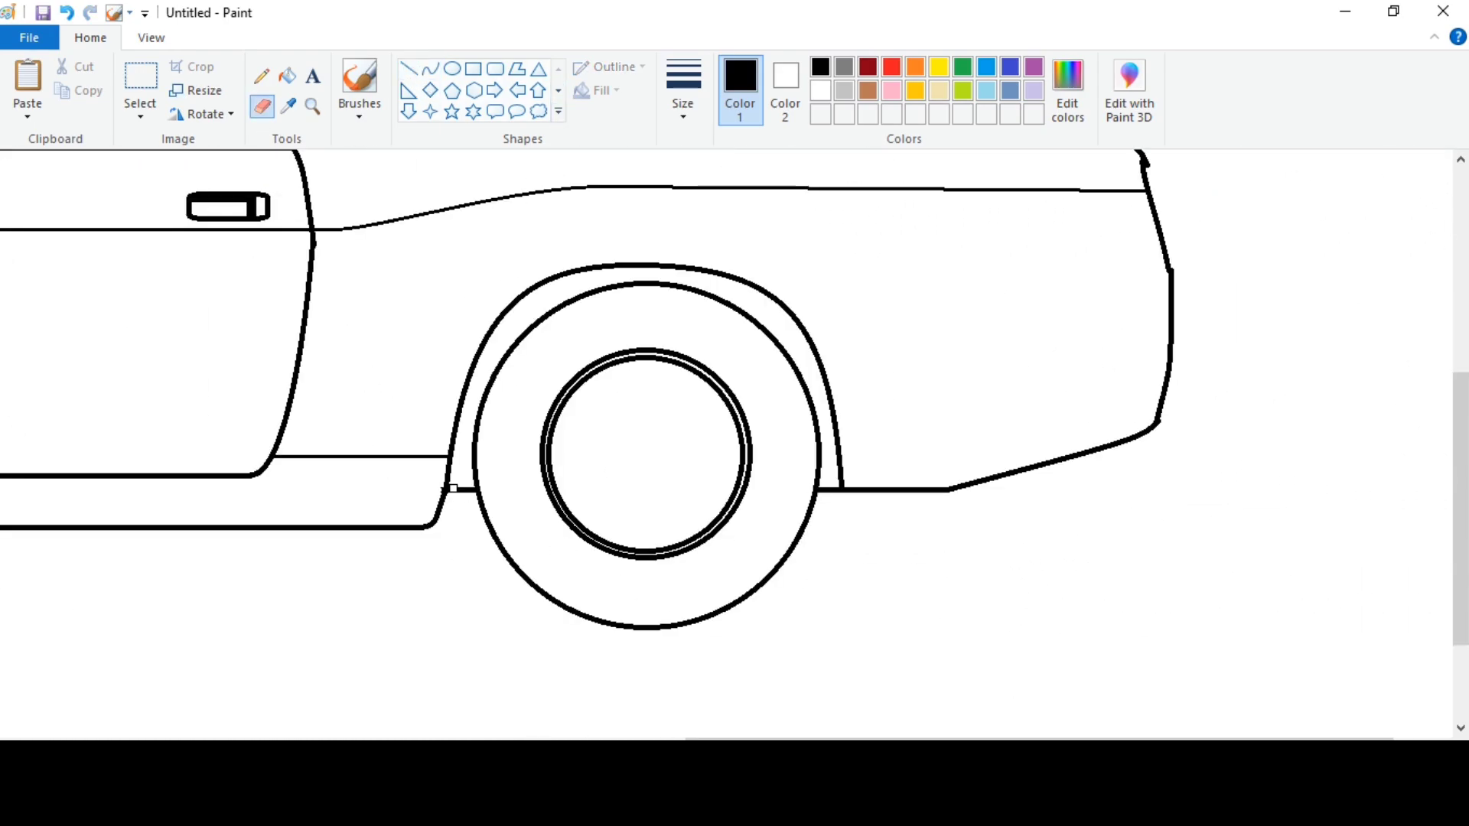
drag(453, 490, 469, 490)
click(409, 69)
scroll(774, 561, right, 2)
Erase the base line behind the rear arch and redraw the rear bumper's lower edge as a curve extending down from the arch.
click(262, 106)
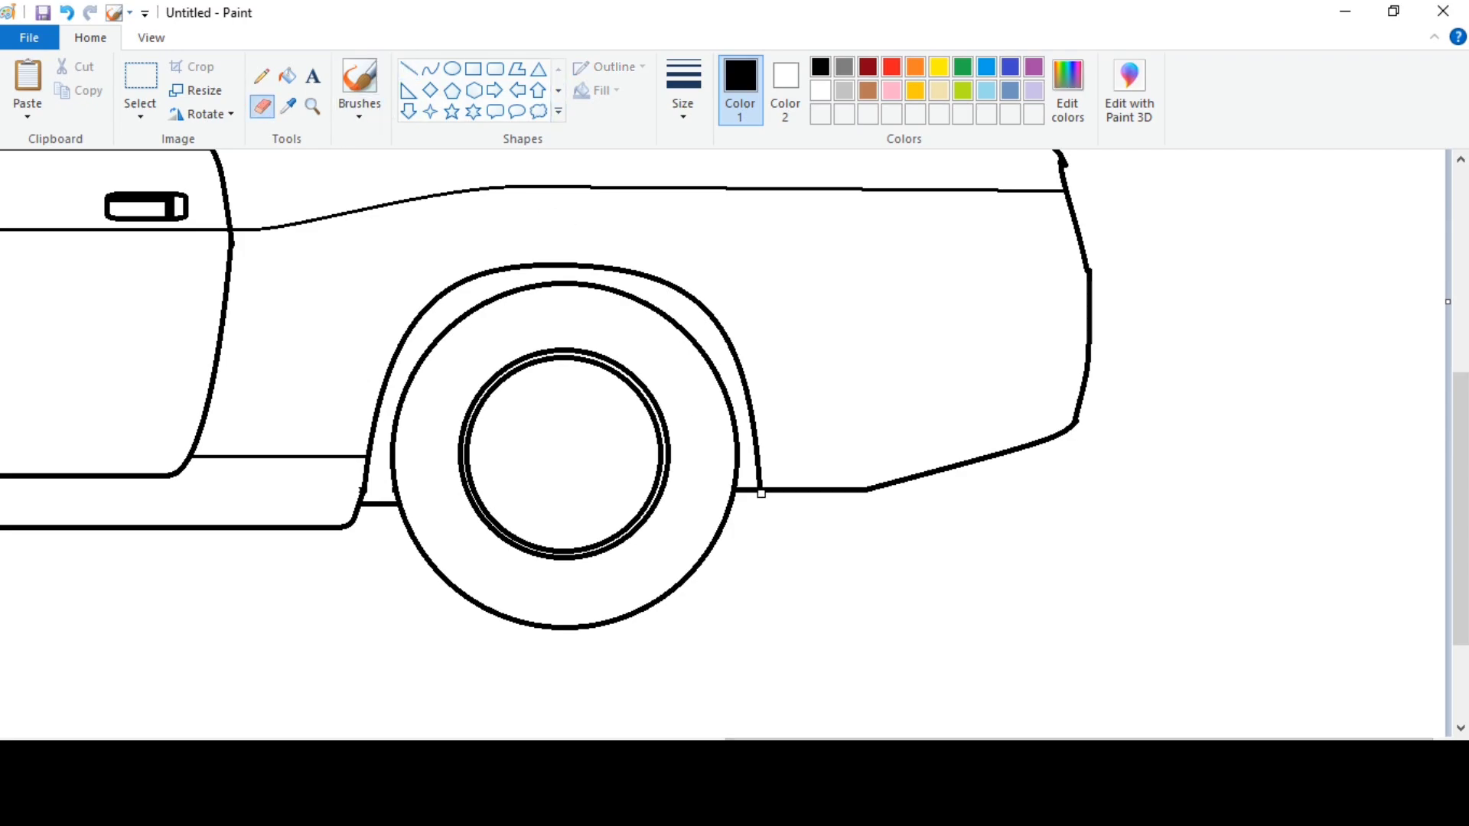
drag(758, 490, 914, 485)
click(430, 69)
mouse_move(760, 491)
mouse_down()
mouse_move(922, 473)
mouse_move(756, 528)
mouse_up()
click(755, 528)
scroll(952, 575, up, 2)
click(263, 107)
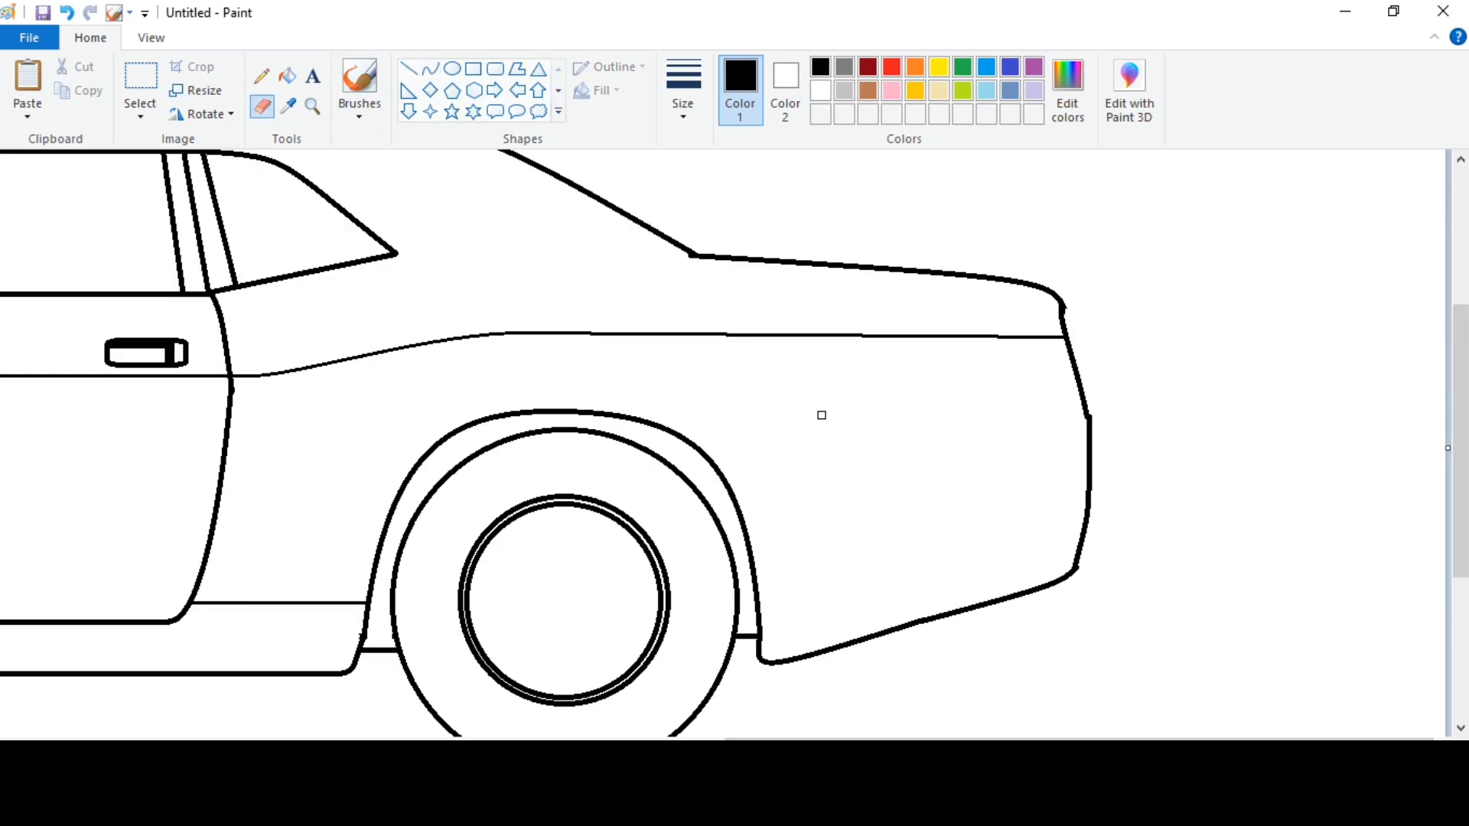
Draw a slightly rising straight line in the second-thinnest width across the lower rear fender, from the arch to the tail.
scroll(931, 683, left, 1)
click(683, 98)
click(701, 195)
click(409, 69)
click(685, 98)
click(696, 191)
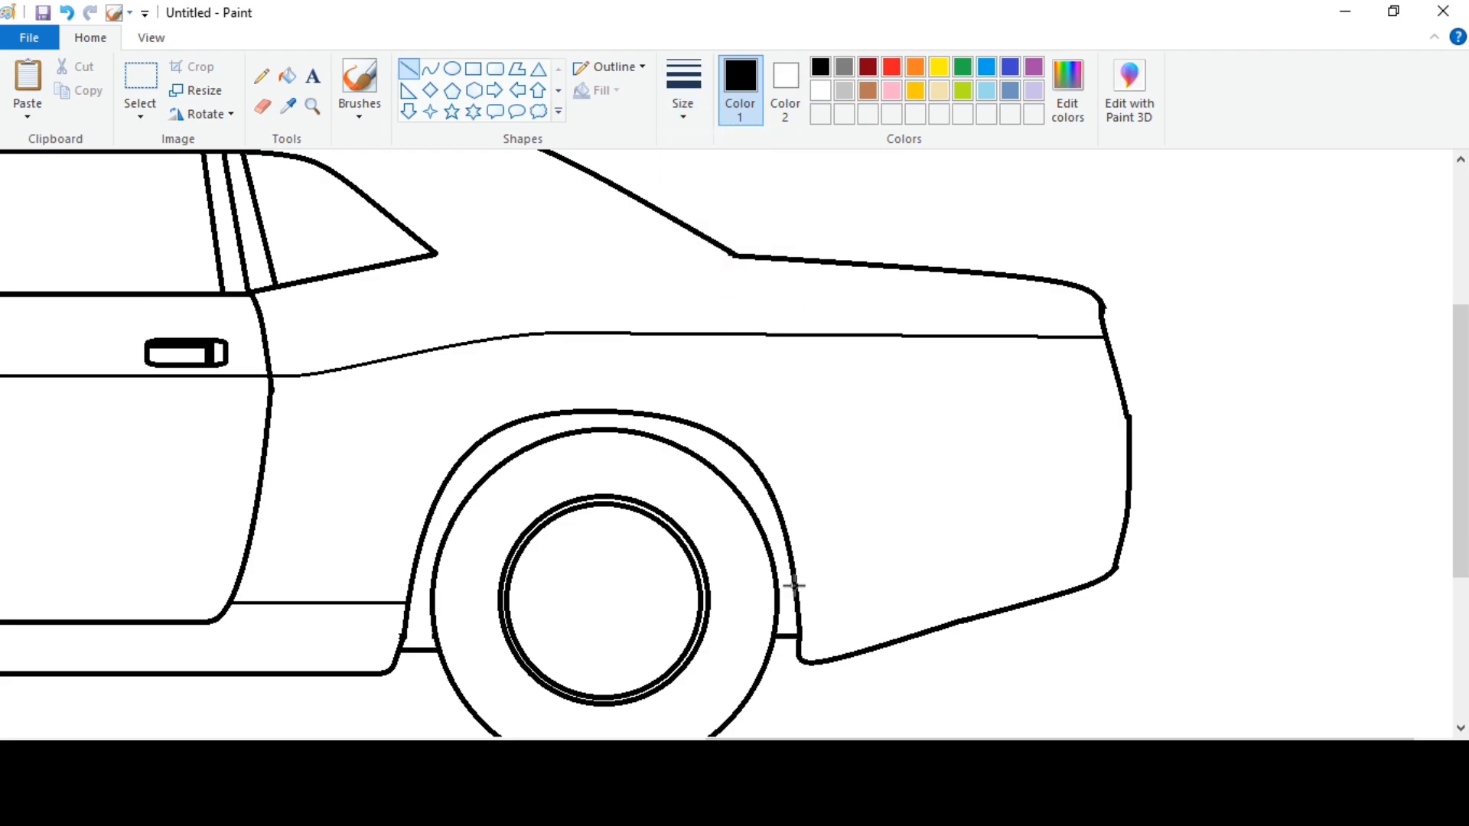
drag(796, 586, 1117, 551)
drag(796, 586, 798, 589)
drag(1118, 552, 1118, 558)
click(1226, 502)
Draw a slightly arched line in the second-thinnest width from the quarter window's rear corner to the base of the roofline.
scroll(1226, 502, up, 2)
click(683, 100)
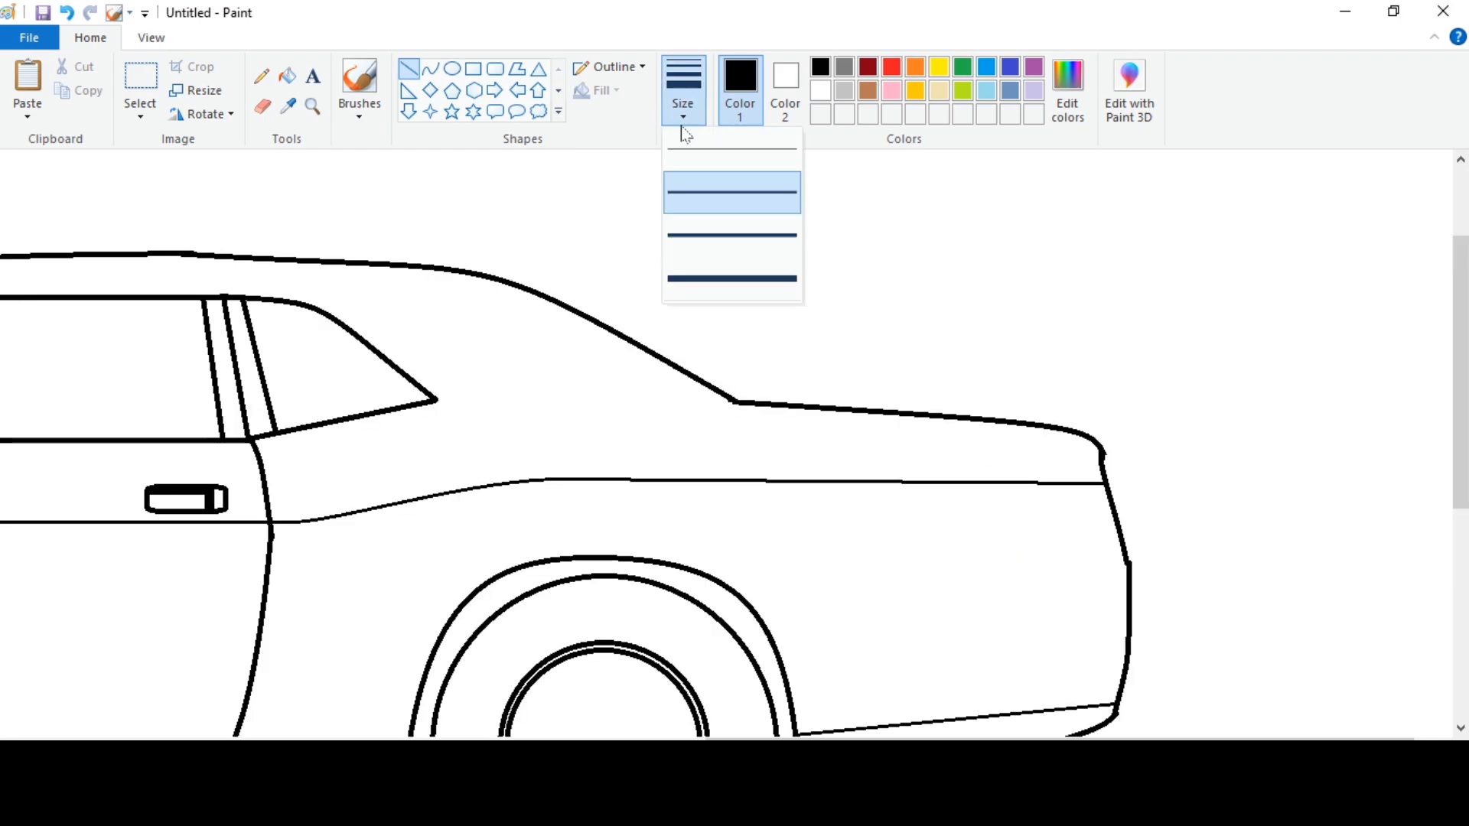
click(698, 191)
drag(435, 400, 738, 402)
click(431, 69)
key(ctrl+z)
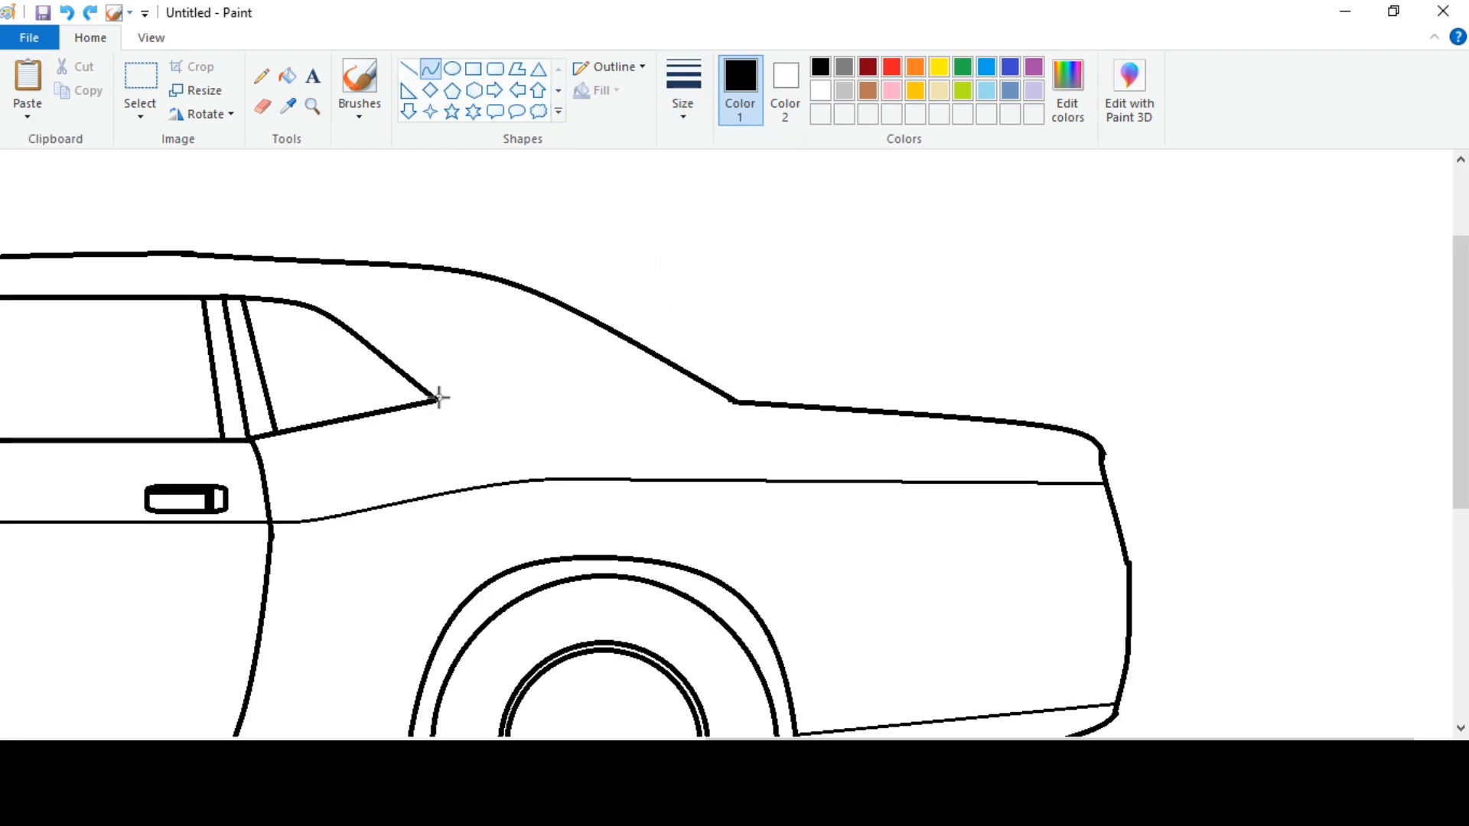
drag(436, 400, 732, 401)
drag(591, 401, 591, 394)
Erase the uneven bump in the roofline above the door and redraw that section as a straight line in the third width.
scroll(653, 396, left, 5)
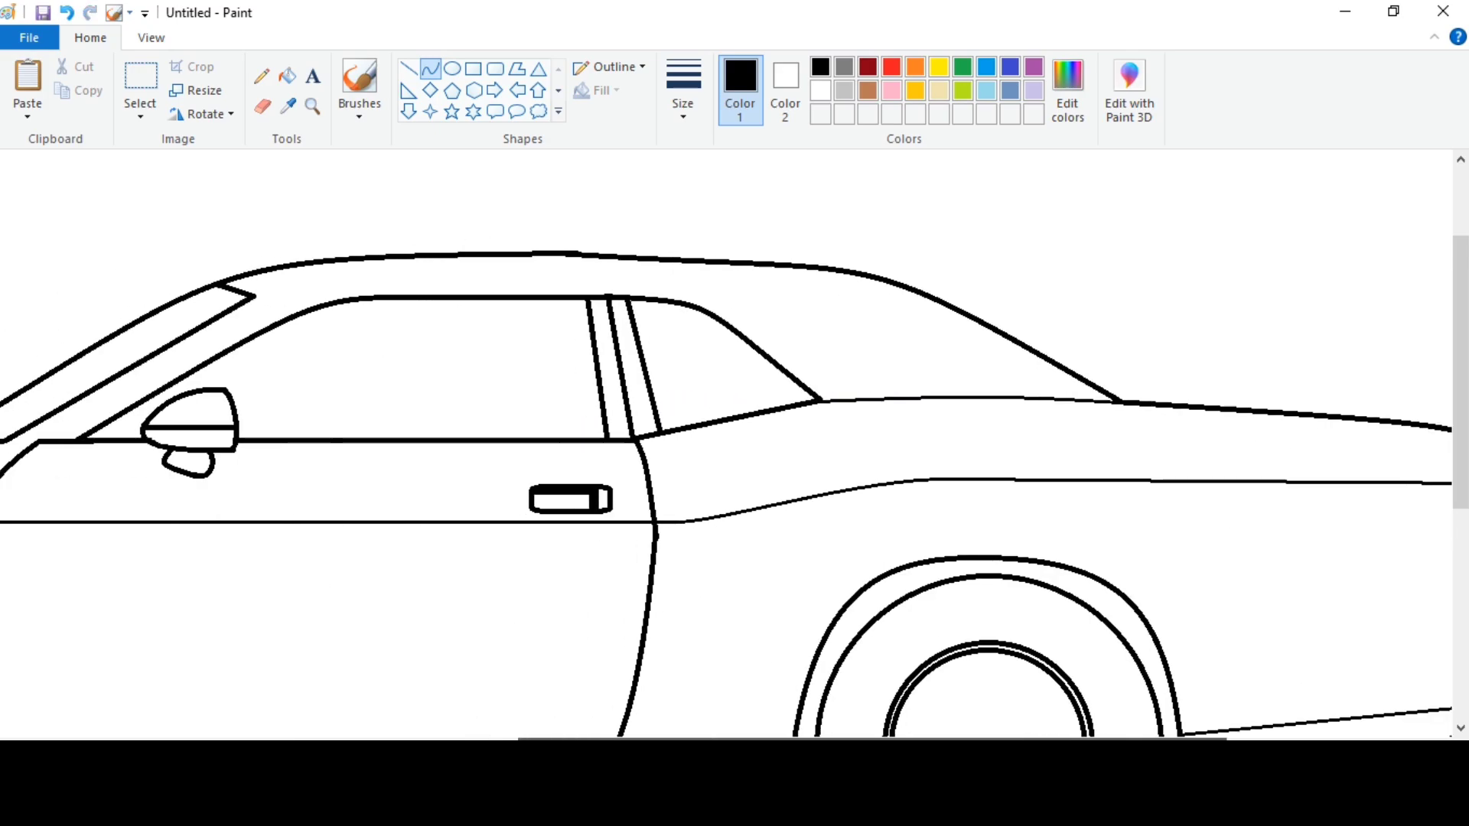
click(263, 107)
click(409, 68)
click(683, 92)
click(708, 237)
drag(488, 255, 609, 255)
scroll(644, 269, left, 1)
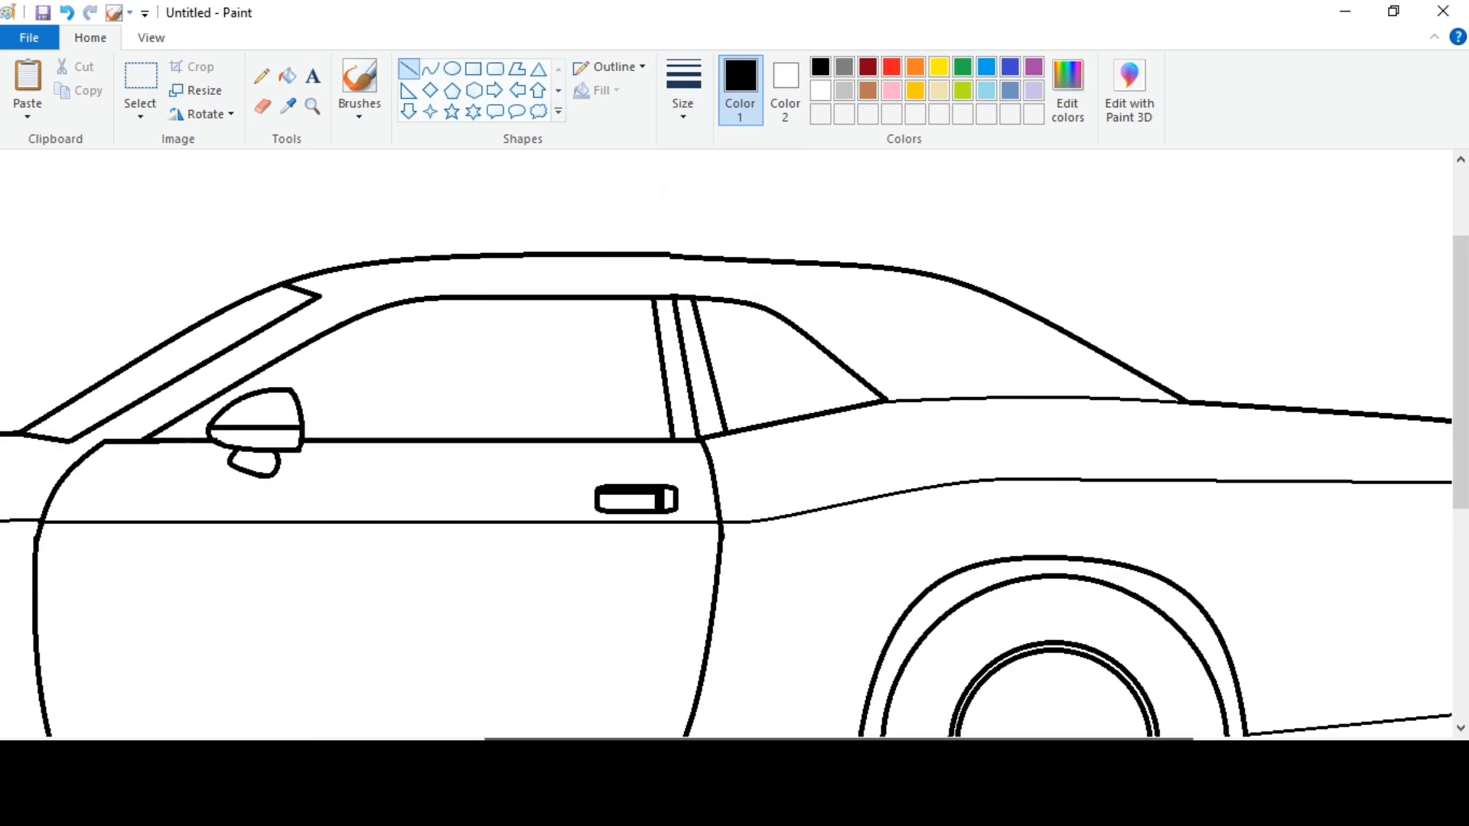
Erase the roofline above the quarter window and redraw it as one smooth curve down to the rear slope.
click(262, 107)
click(431, 69)
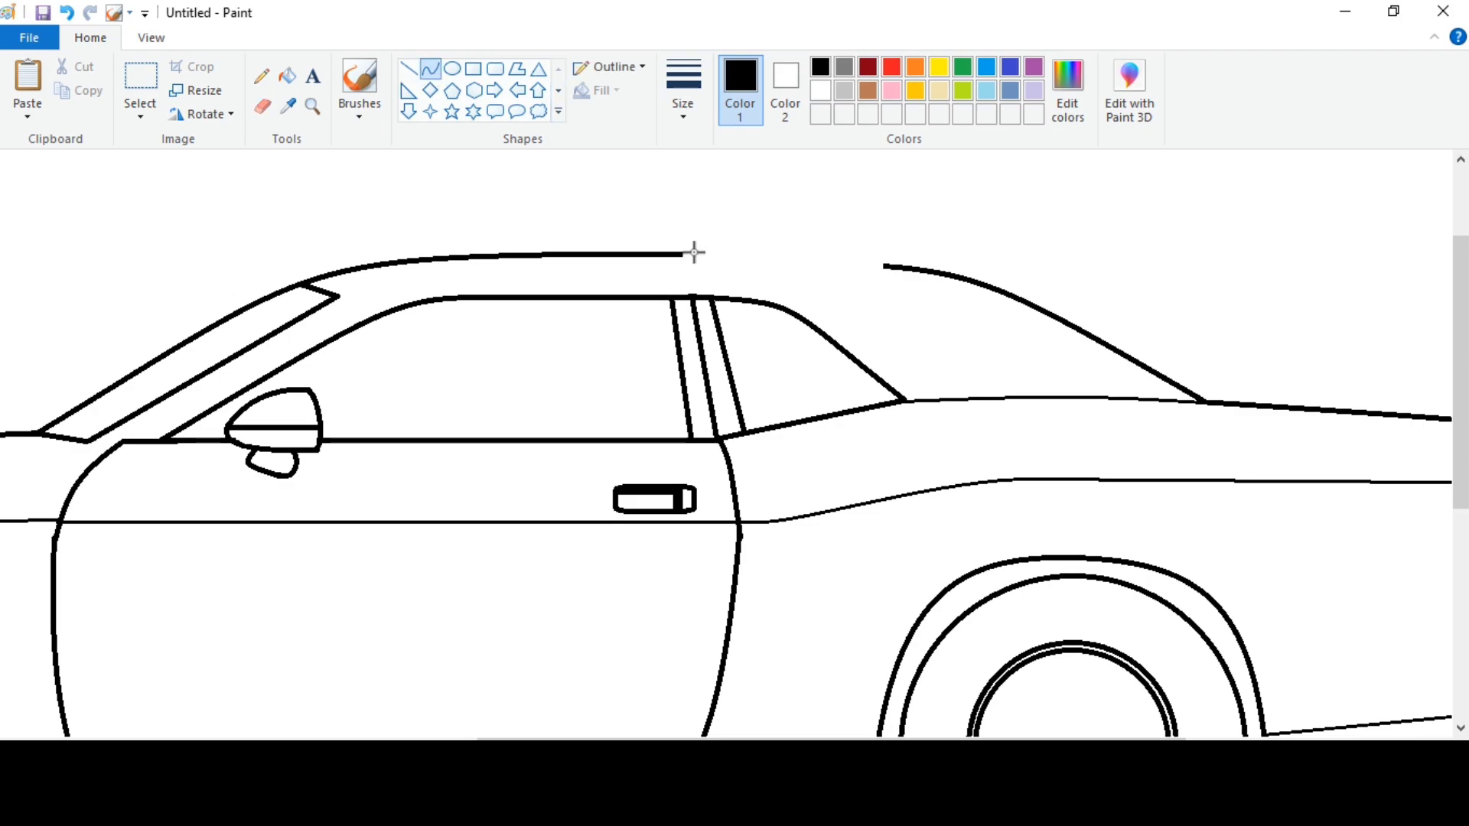
drag(683, 255, 885, 266)
click(800, 258)
click(409, 68)
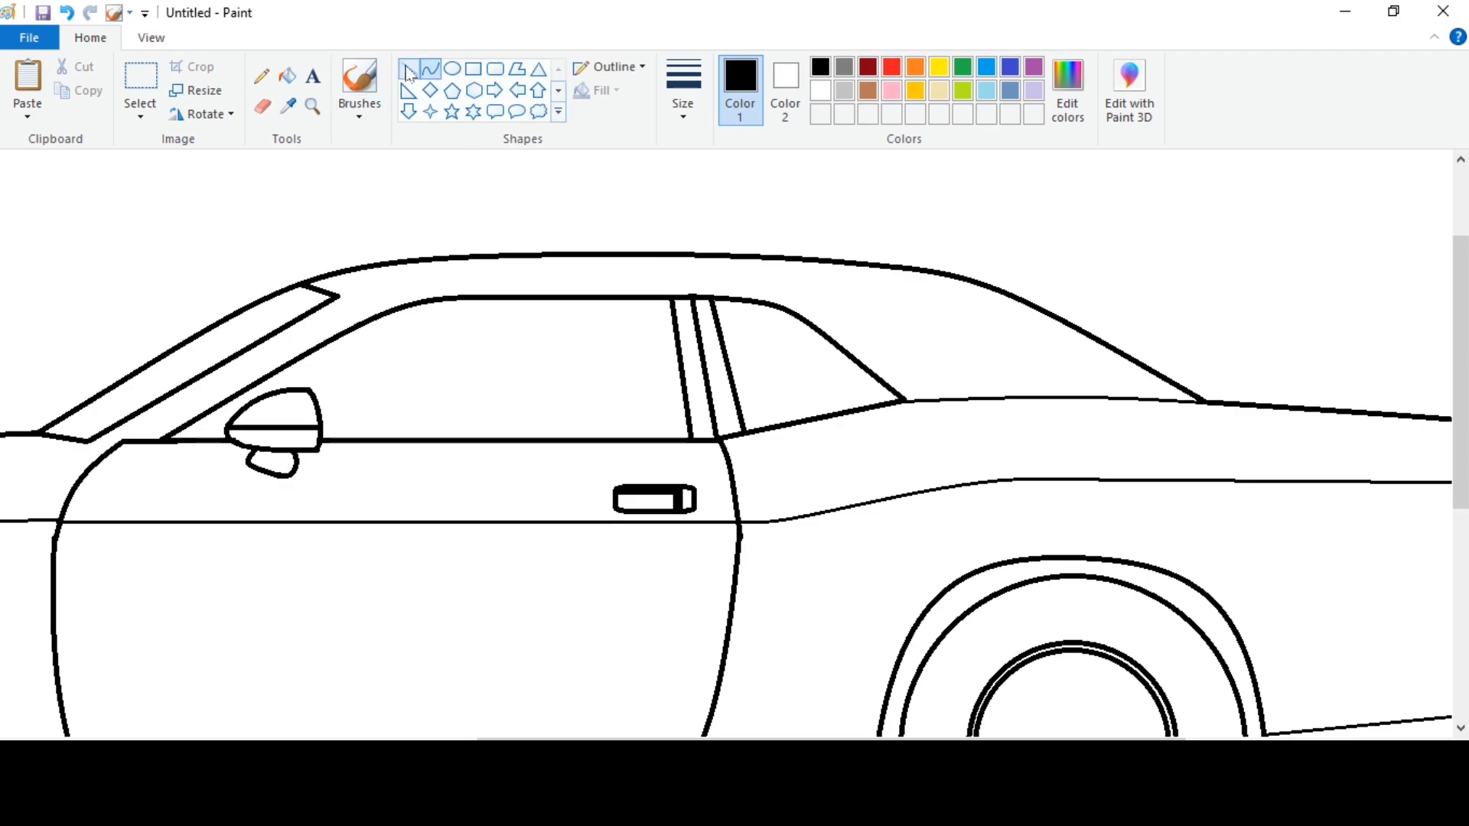
drag(612, 740, 200, 741)
click(150, 39)
click(98, 84)
click(99, 40)
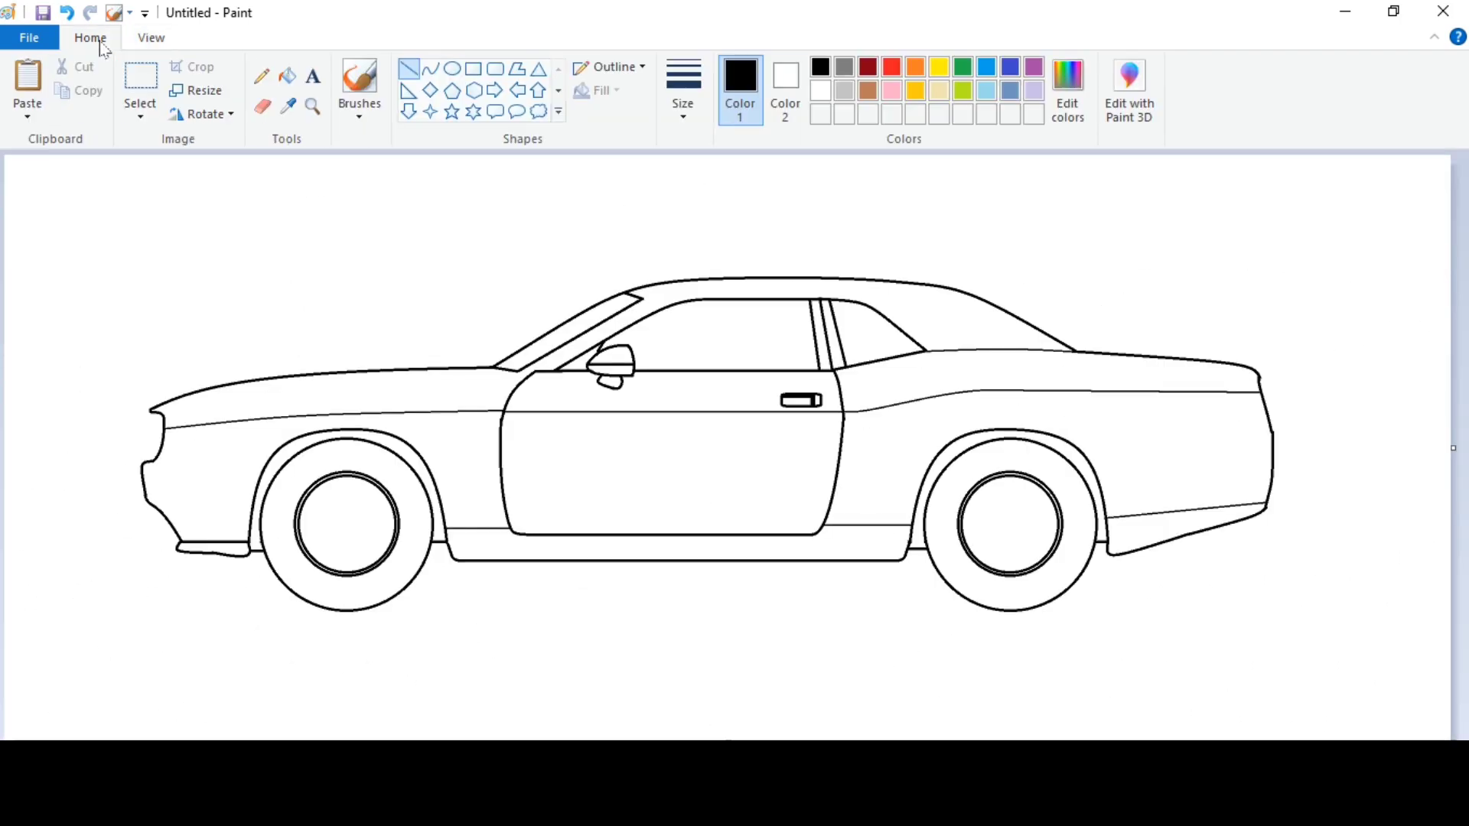